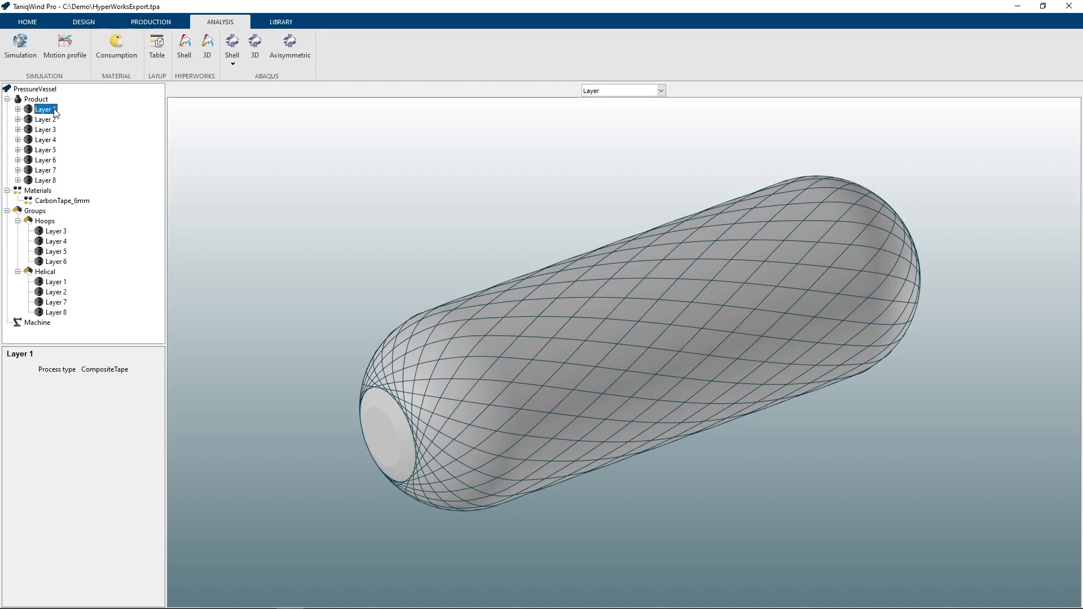
Review the winding paths of Layers 2, 6 and 8, and select the Helical and Hoops groups
{"action": "left_click", "coordinate": [51, 120]}
{"action": "left_click", "coordinate": [50, 160]}
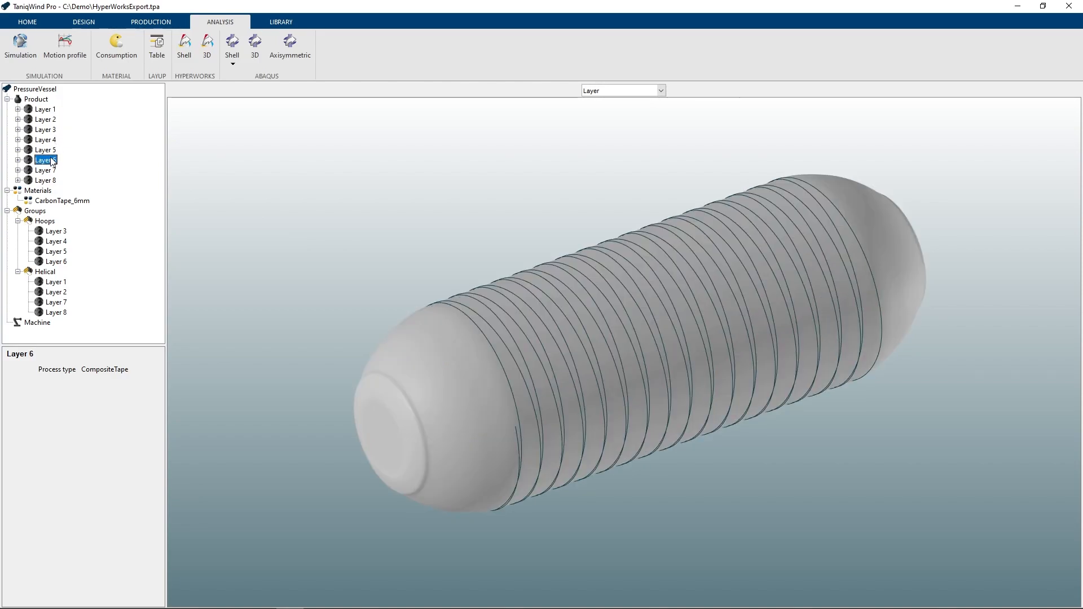
{"action": "left_click", "coordinate": [52, 181]}
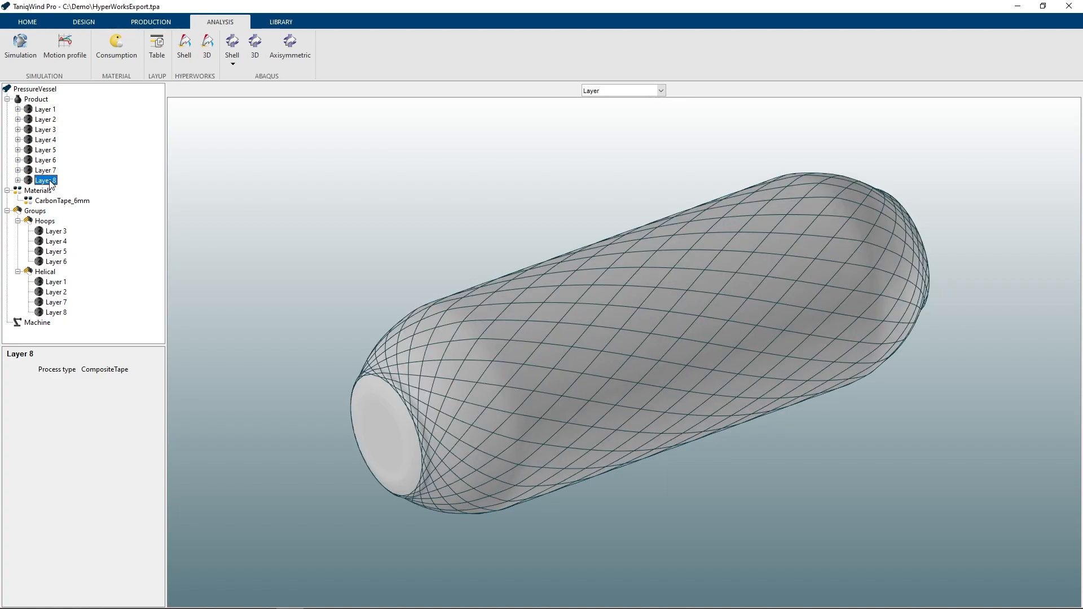
{"action": "left_click", "coordinate": [51, 272]}
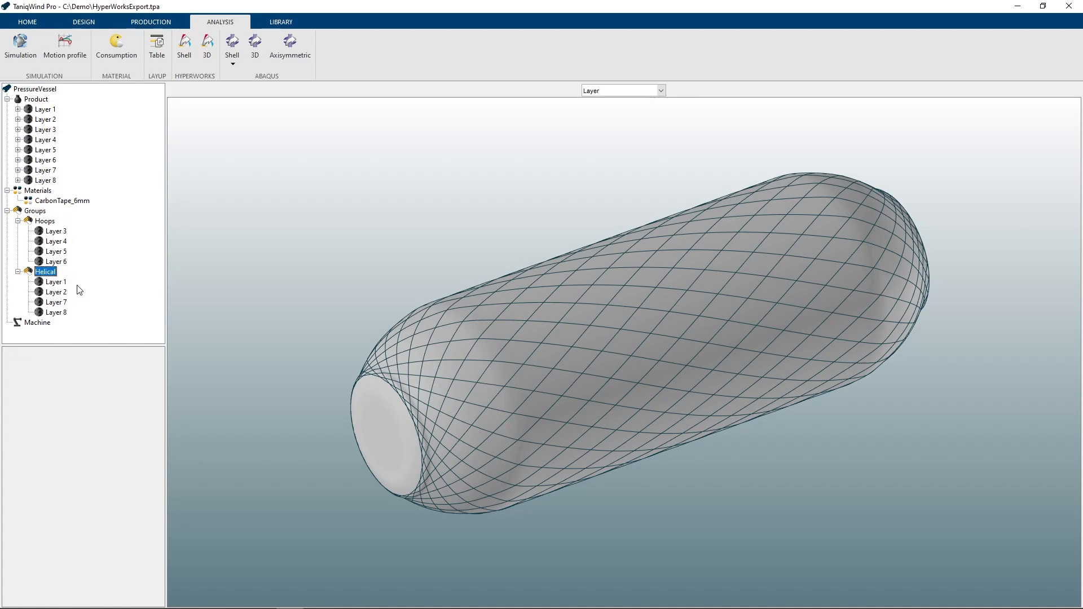
{"action": "left_click", "coordinate": [54, 221]}
Open the HyperWorks shell export and display the vessel's mesh as Mesh 3D
{"action": "left_click", "coordinate": [186, 48]}
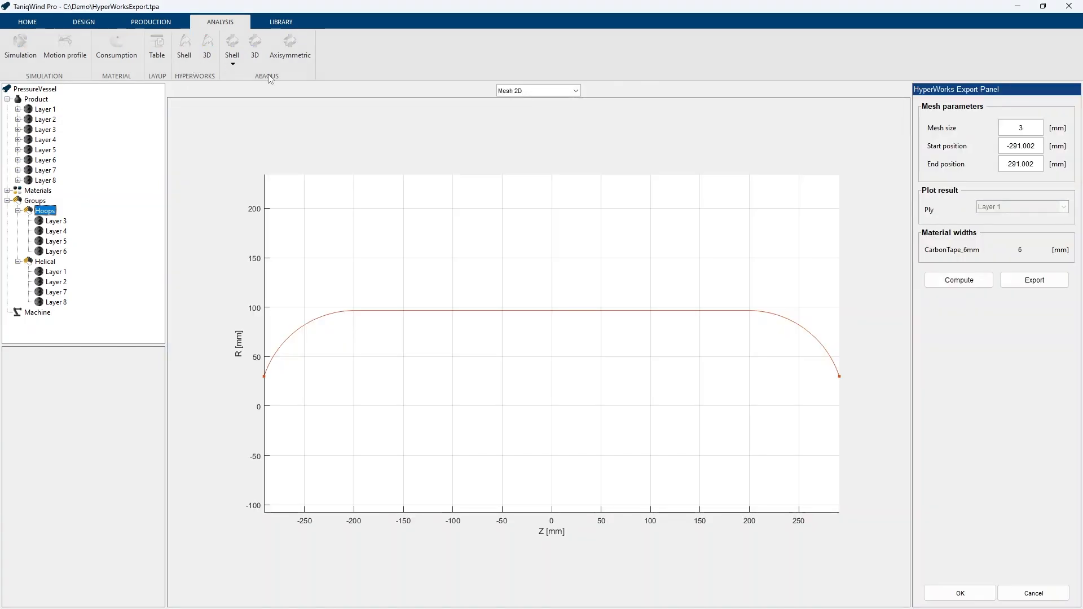
{"action": "left_click", "coordinate": [539, 92]}
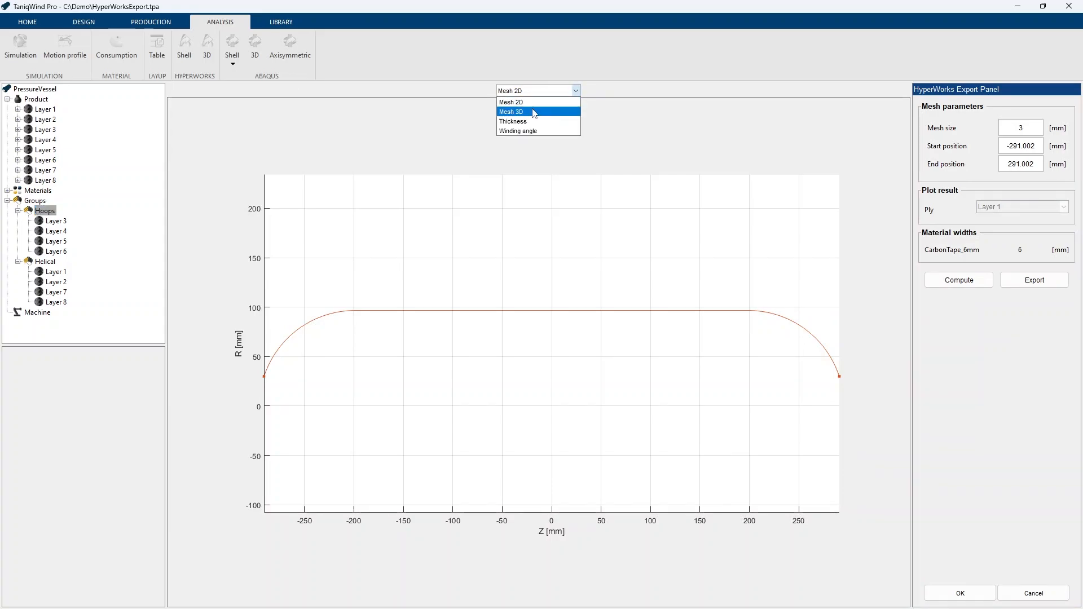
{"action": "left_click", "coordinate": [535, 112]}
{"action": "scroll", "coordinate": [438, 339], "scroll_direction": "up", "scroll_amount": 3}
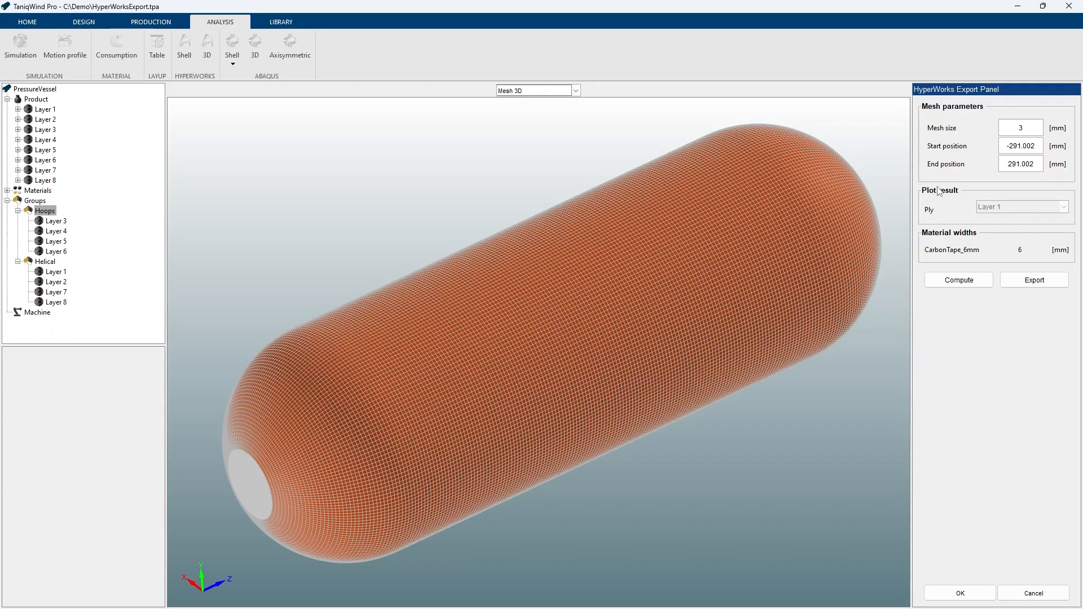
Set the shell mesh size to 1.2 mm, the start position to -285 mm and the end position to 285 mm
{"action": "double_click", "coordinate": [1021, 128]}
{"action": "type", "text": "1.2"}
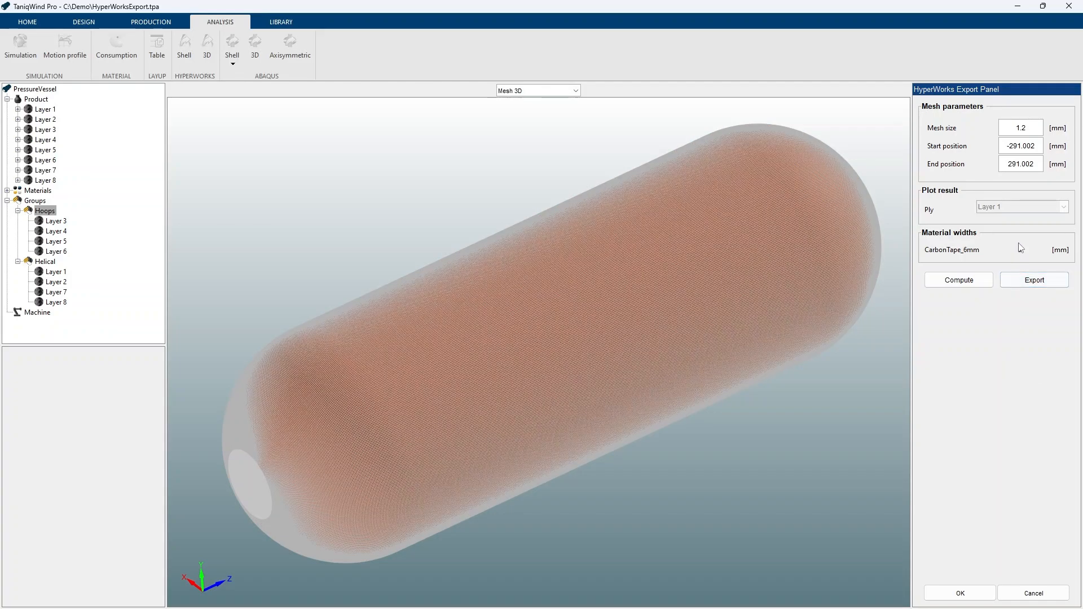
{"action": "left_click_drag", "start_coordinate": [1040, 145], "coordinate": [1011, 146]}
{"action": "type", "text": "285"}
{"action": "left_click_drag", "start_coordinate": [1040, 164], "coordinate": [994, 168]}
{"action": "type", "text": "285"}
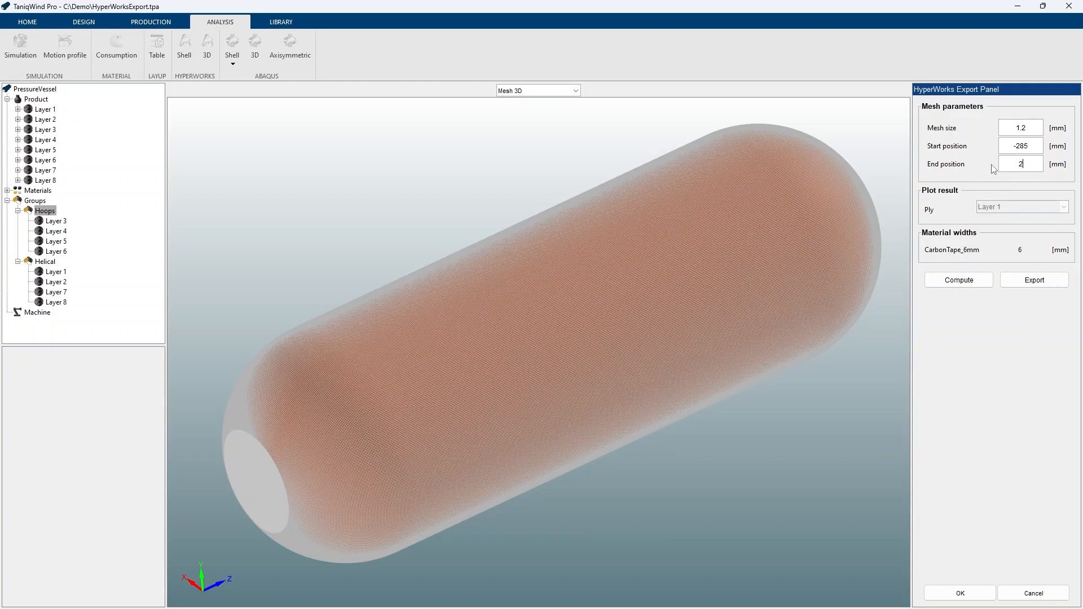
{"action": "key", "text": "Tab"}
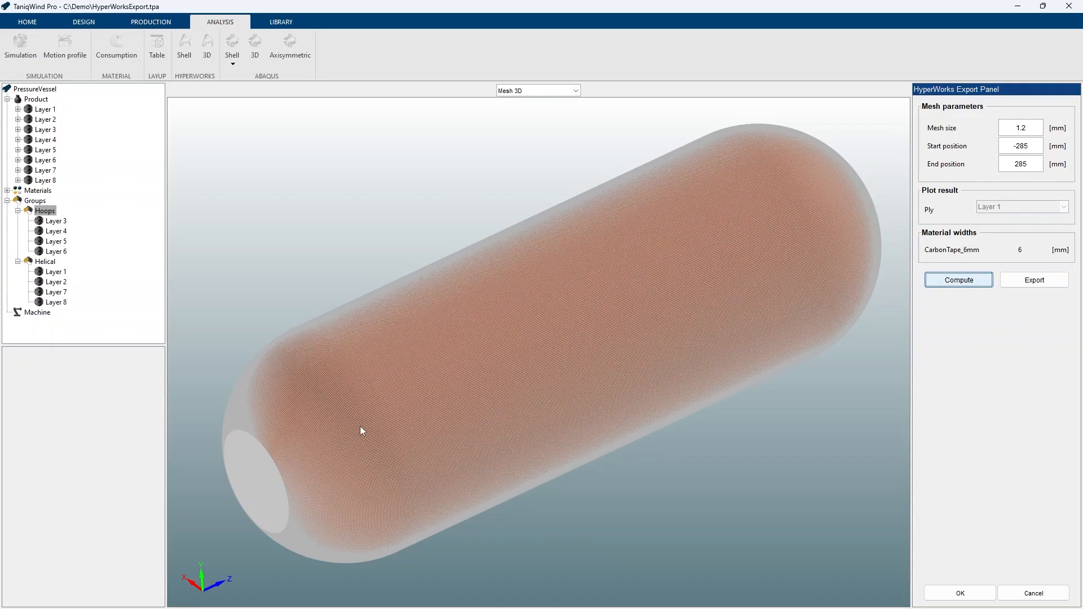
Inspect the refined mesh at the vessel's dome and compute the shell export
{"action": "scroll", "coordinate": [337, 445], "scroll_direction": "up", "scroll_amount": 5}
{"action": "scroll", "coordinate": [435, 395], "scroll_direction": "down", "scroll_amount": 5}
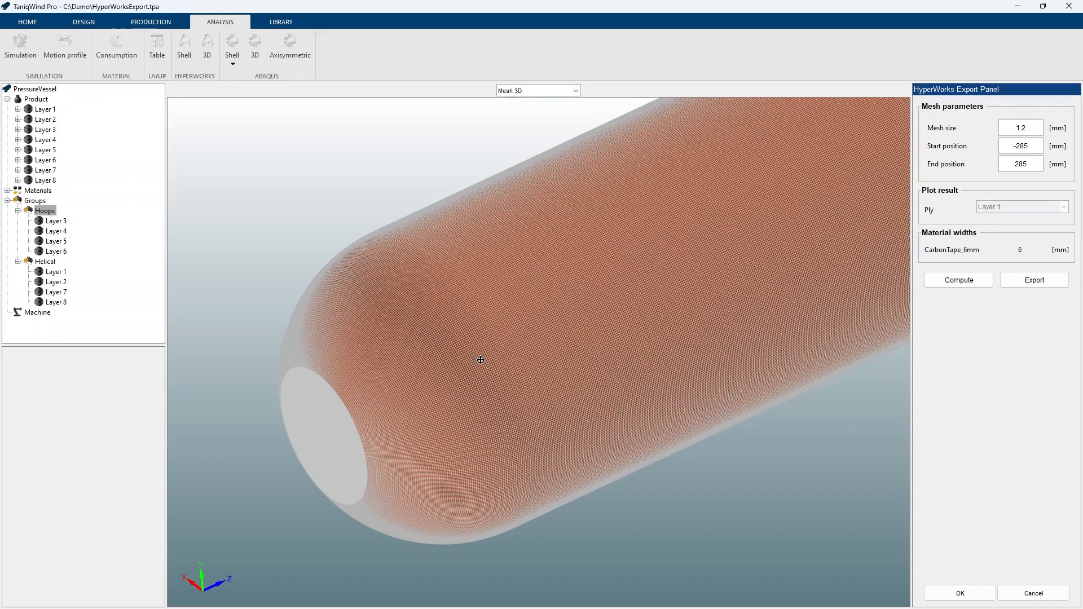
{"action": "middle_click_drag", "start_coordinate": [546, 327], "coordinate": [772, 293]}
{"action": "left_click", "coordinate": [959, 280]}
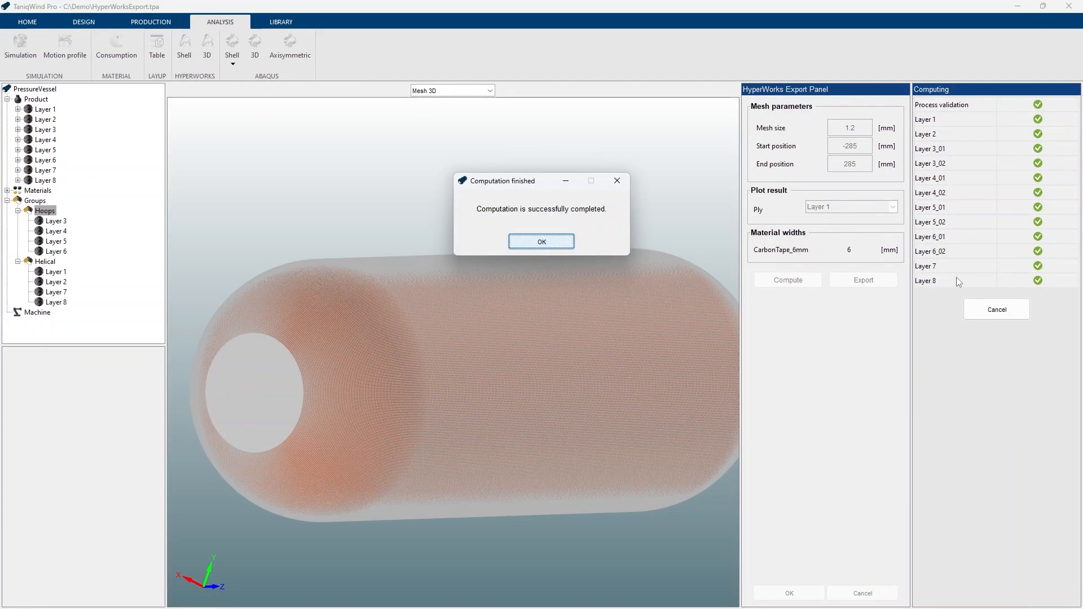
{"action": "left_click", "coordinate": [549, 242]}
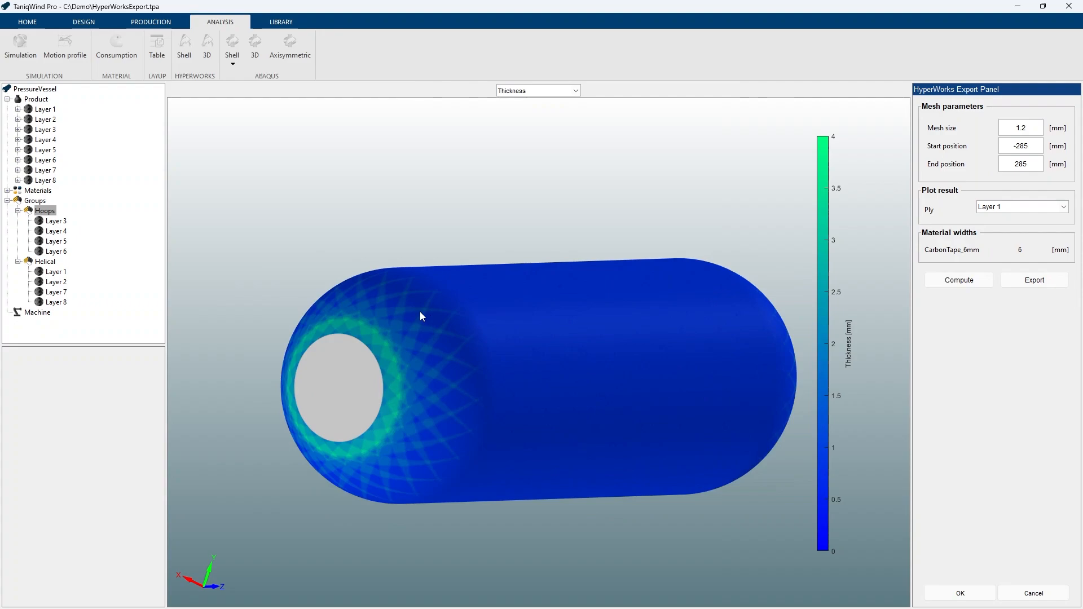
Examine the thickness plots of plies Layer 1, Layer 2, Layer 7 and Layer 8 on the vessel
{"action": "left_click_drag", "start_coordinate": [434, 311], "coordinate": [440, 321]}
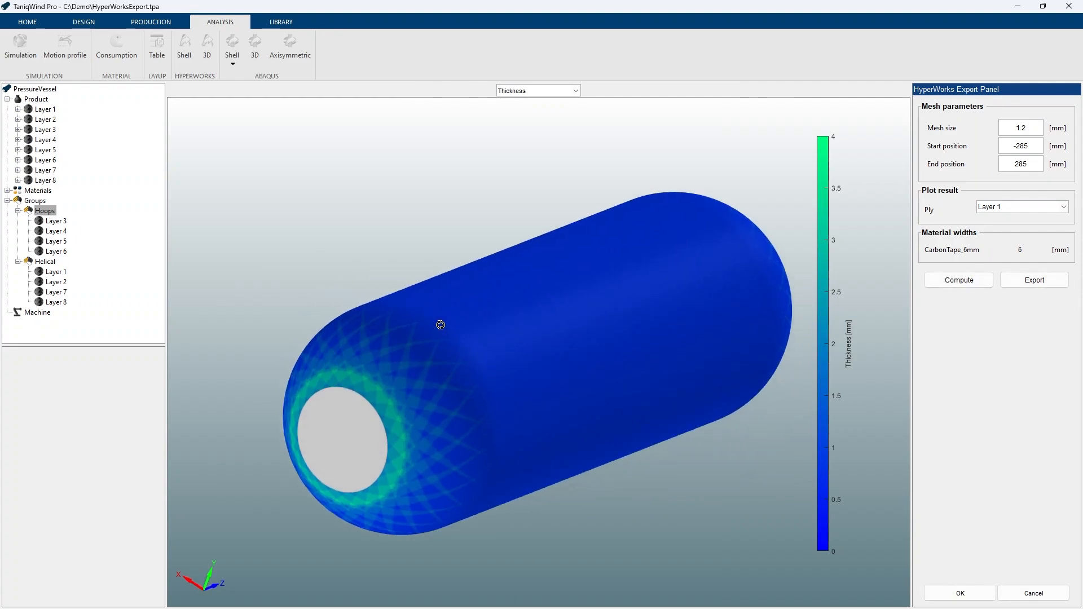
{"action": "left_click", "coordinate": [983, 209]}
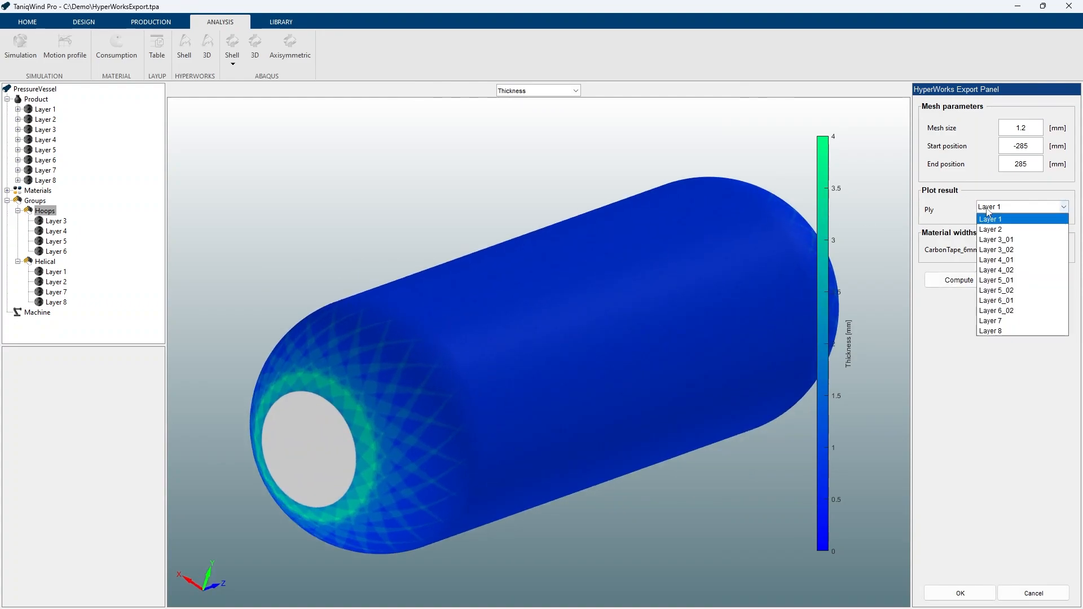
{"action": "left_click", "coordinate": [994, 227]}
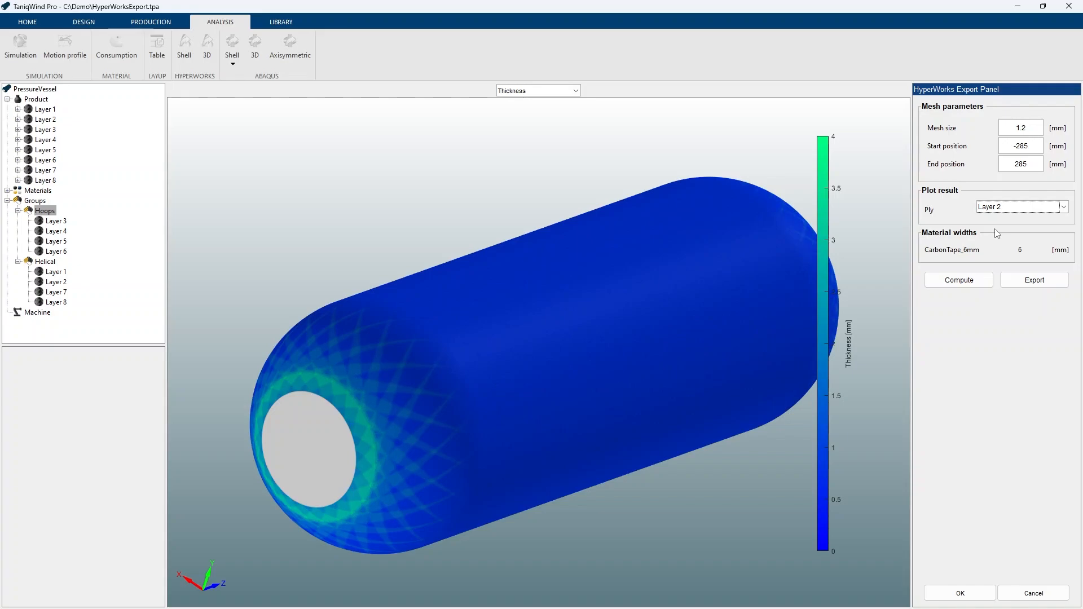
{"action": "left_click", "coordinate": [998, 208]}
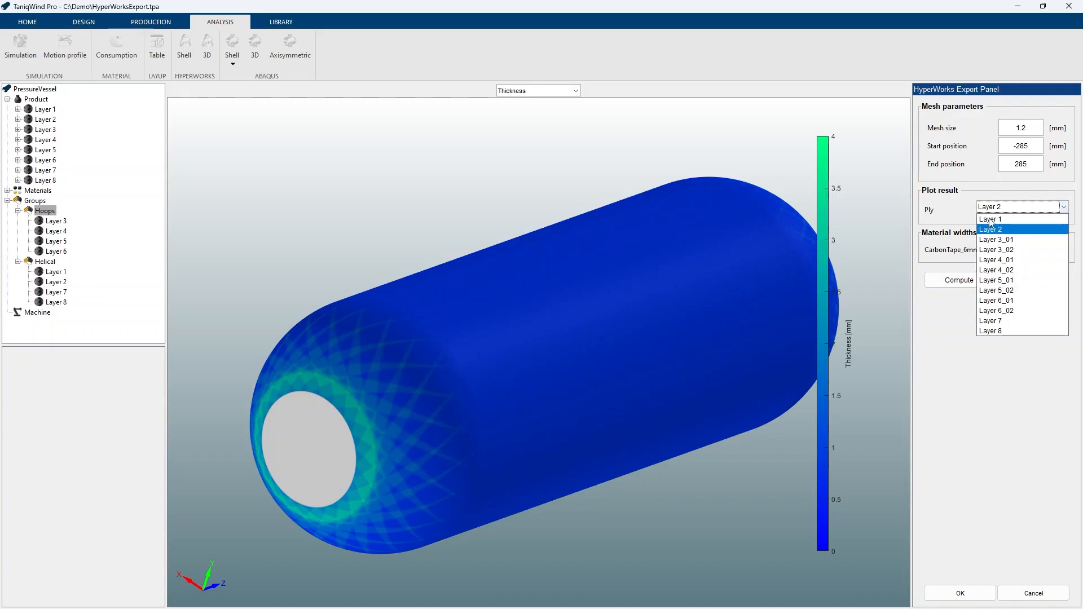
{"action": "left_click", "coordinate": [991, 321]}
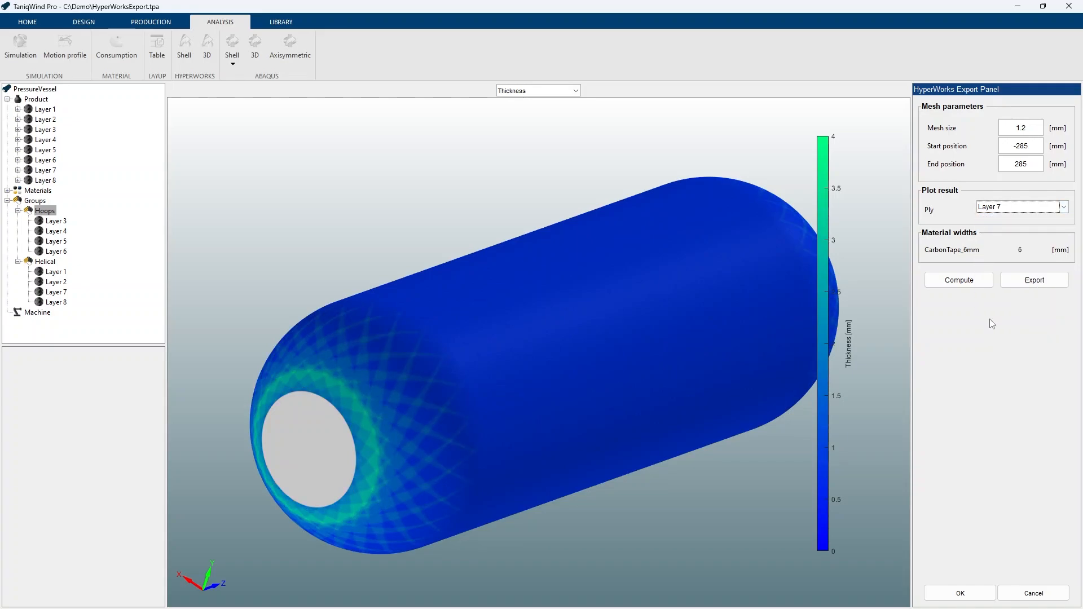
{"action": "left_click", "coordinate": [999, 208]}
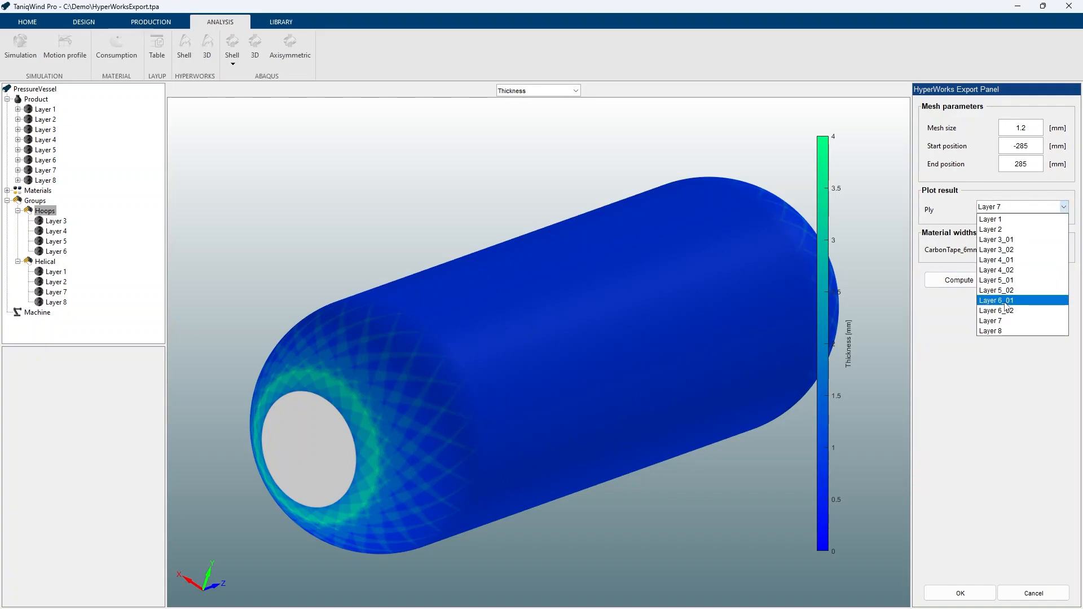
{"action": "left_click", "coordinate": [995, 332]}
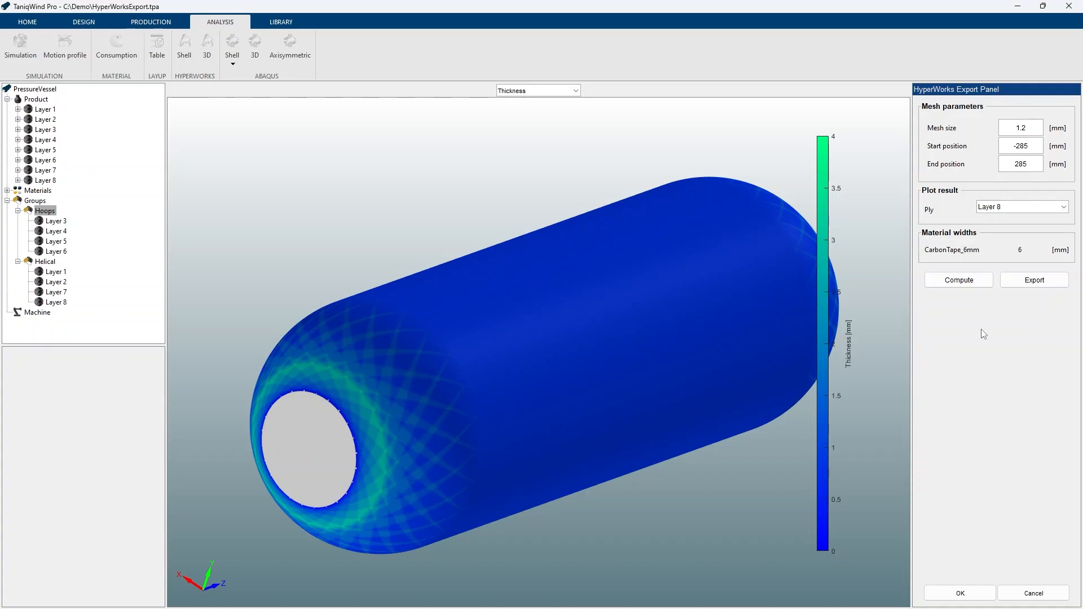
Export the shell model as the OptiStruct solver deck 241101_101328 PressureVessel.fem and close the shell export
{"action": "left_click", "coordinate": [1023, 285]}
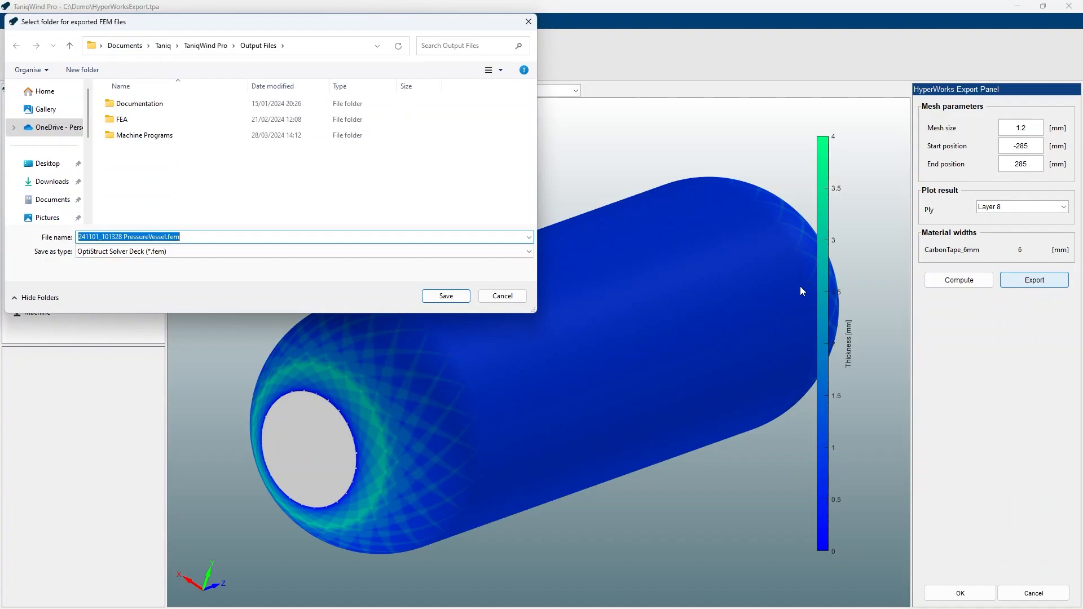
{"action": "left_click", "coordinate": [450, 296]}
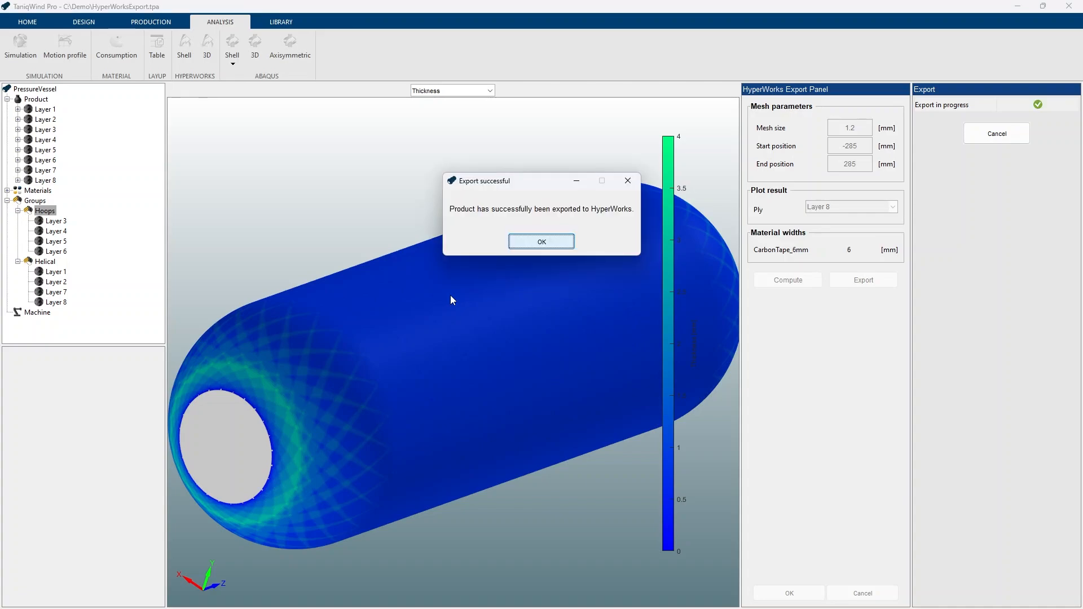
{"action": "left_click", "coordinate": [541, 241]}
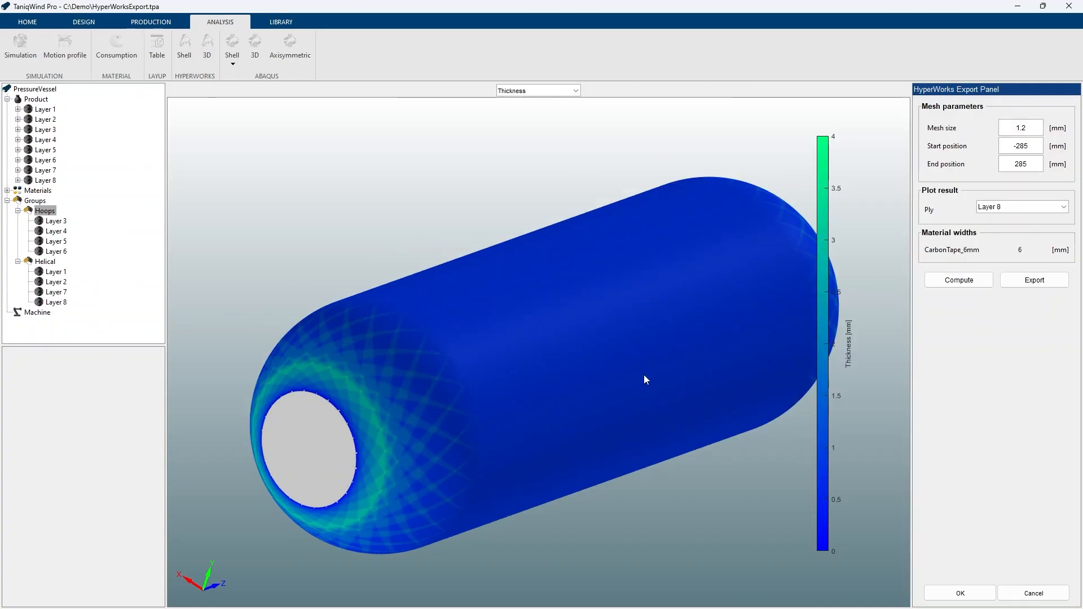
{"action": "left_click", "coordinate": [960, 593]}
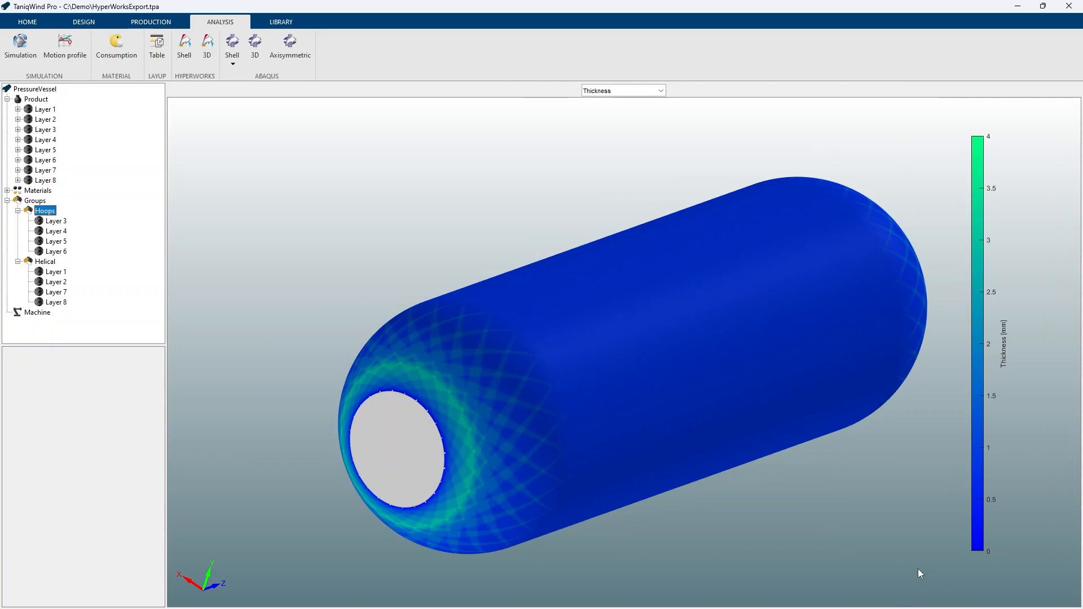
Show Layer 1's winding path and open the HyperWorks 3D export with element type CHEXA8/CPENTA6
{"action": "left_click", "coordinate": [48, 111]}
{"action": "left_click_drag", "start_coordinate": [453, 285], "coordinate": [486, 305]}
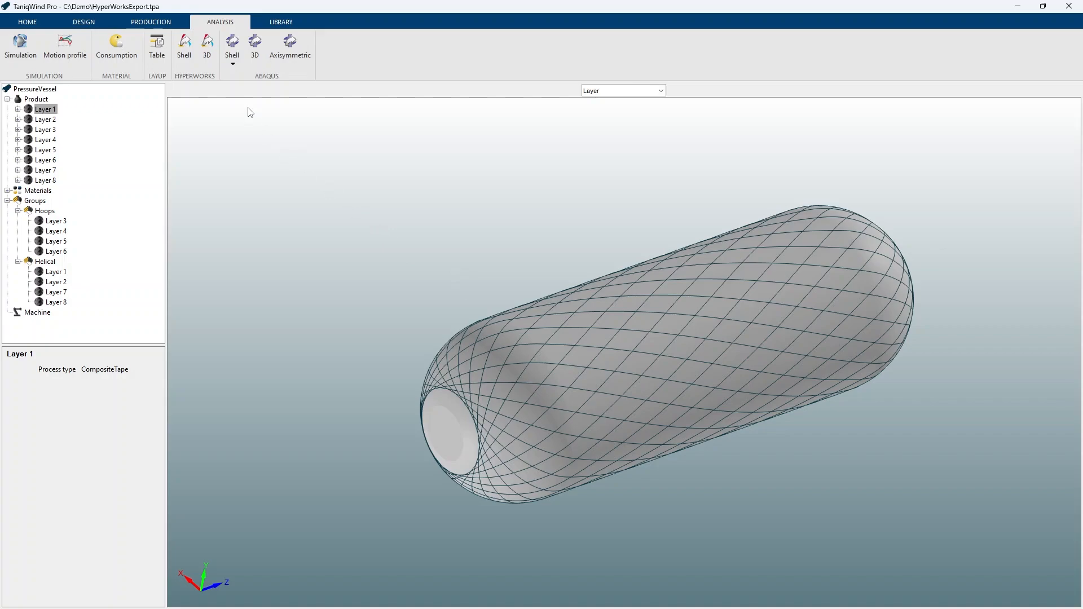
{"action": "left_click", "coordinate": [213, 54]}
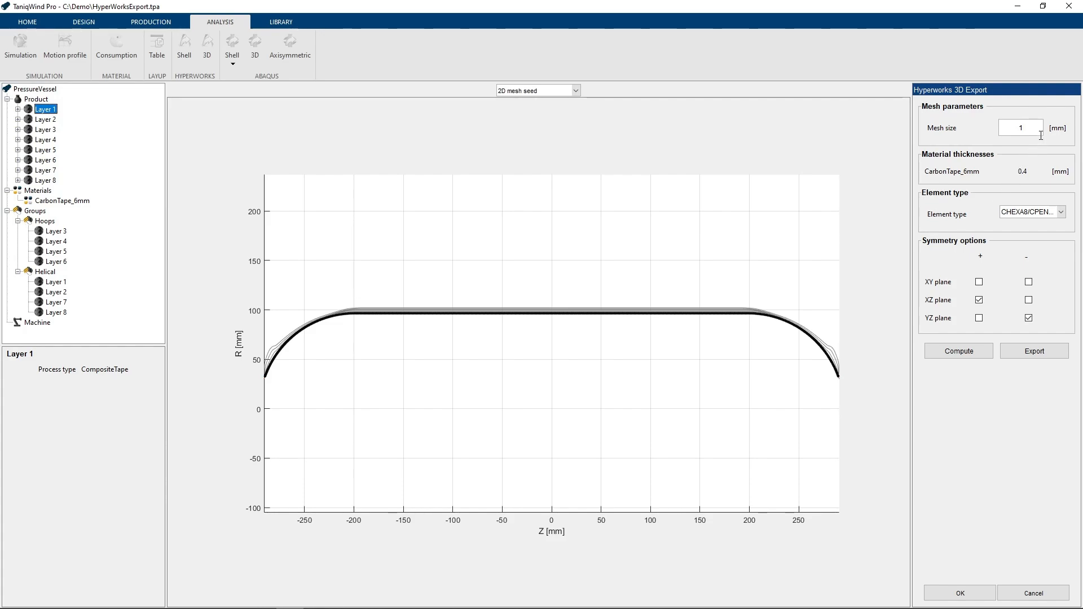
{"action": "left_click", "coordinate": [1037, 215]}
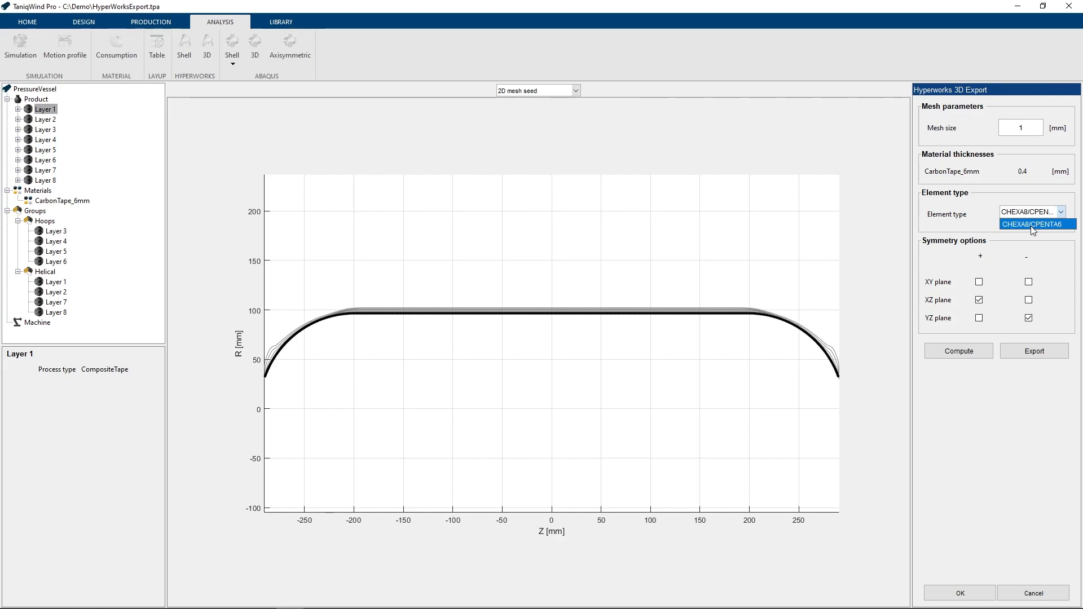
{"action": "left_click", "coordinate": [1033, 225]}
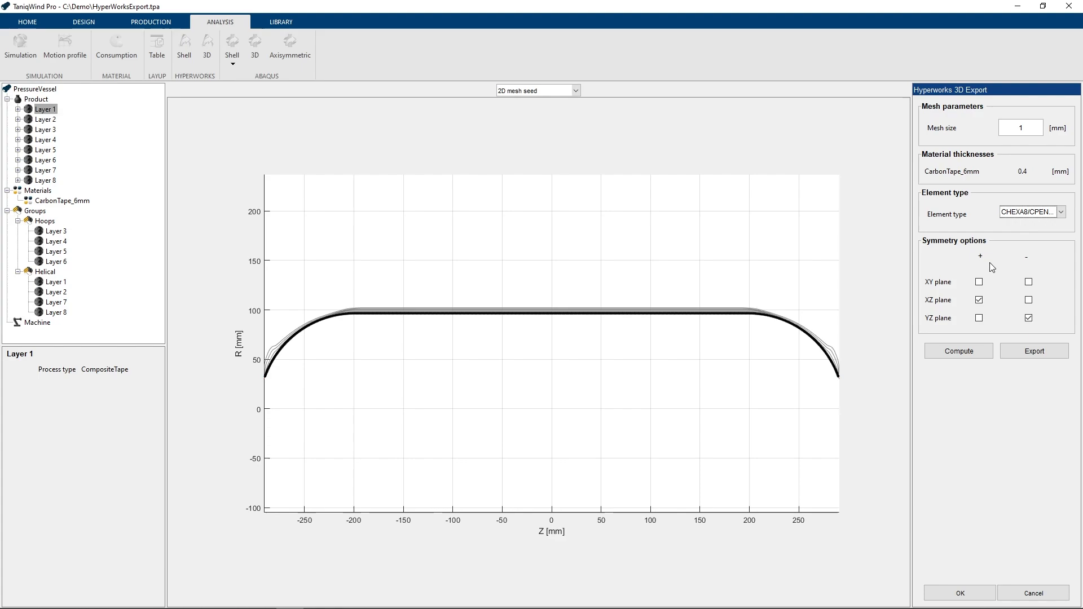
Switch the XZ plane symmetry from + to - and enable + symmetry for the XY plane, accepting the non-symmetric profile and paths
{"action": "left_click", "coordinate": [979, 301]}
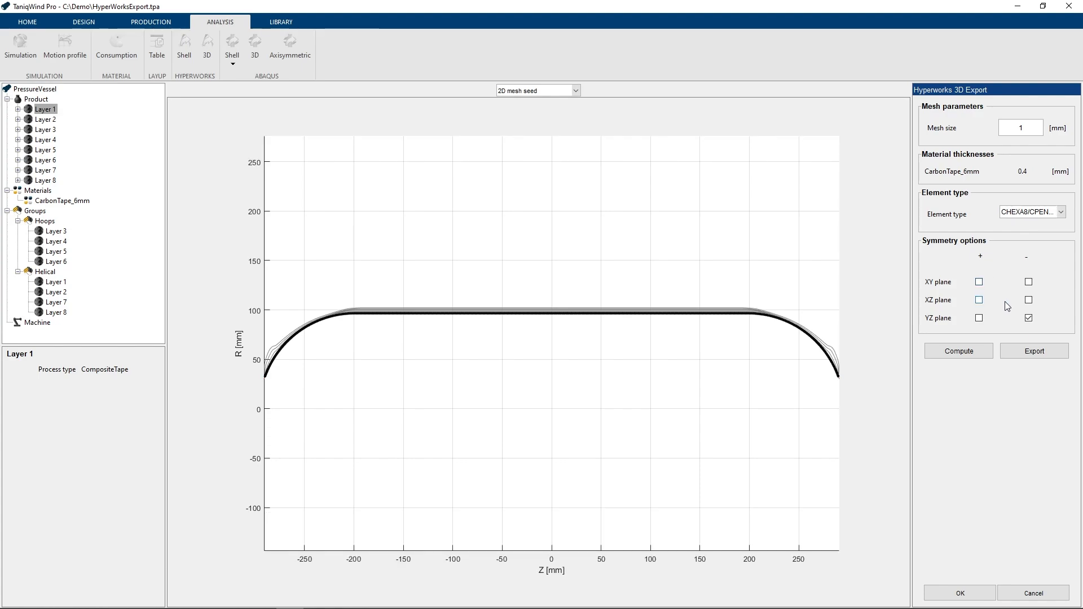
{"action": "left_click", "coordinate": [1029, 301]}
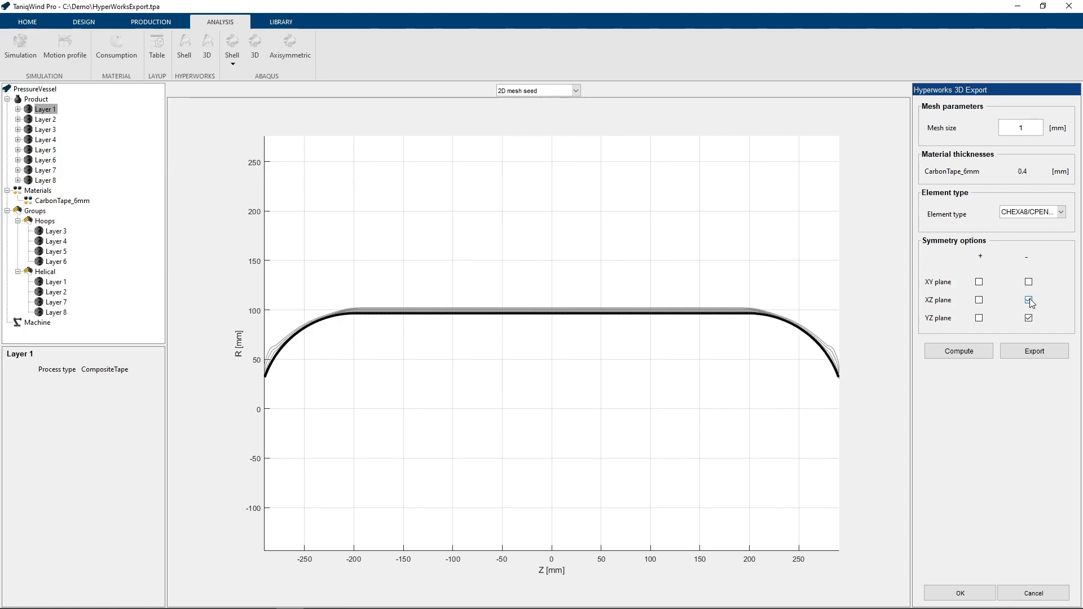
{"action": "left_click", "coordinate": [979, 283]}
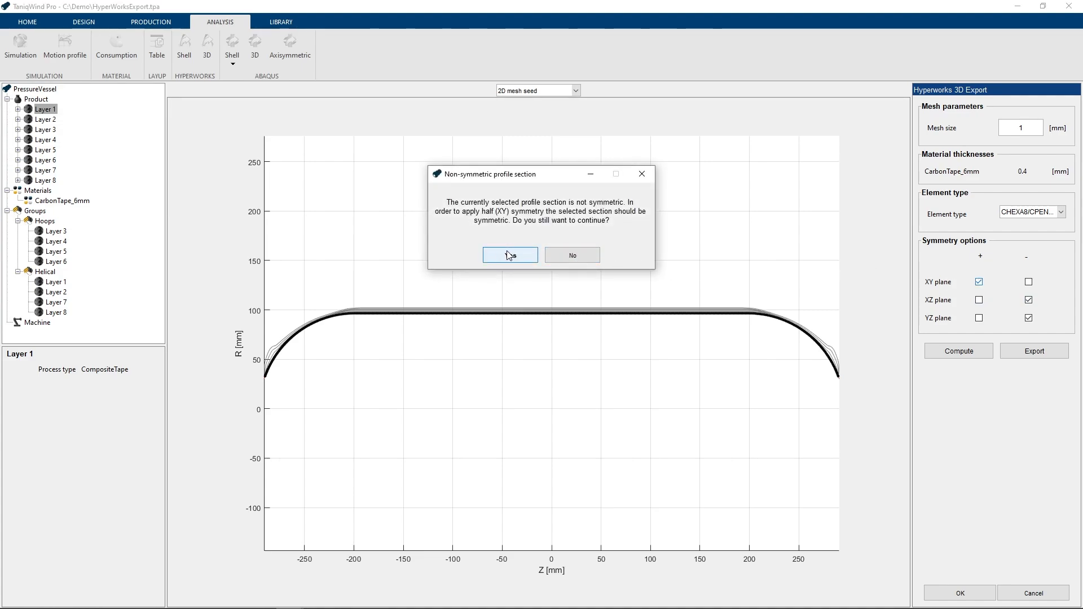
{"action": "left_click", "coordinate": [508, 255]}
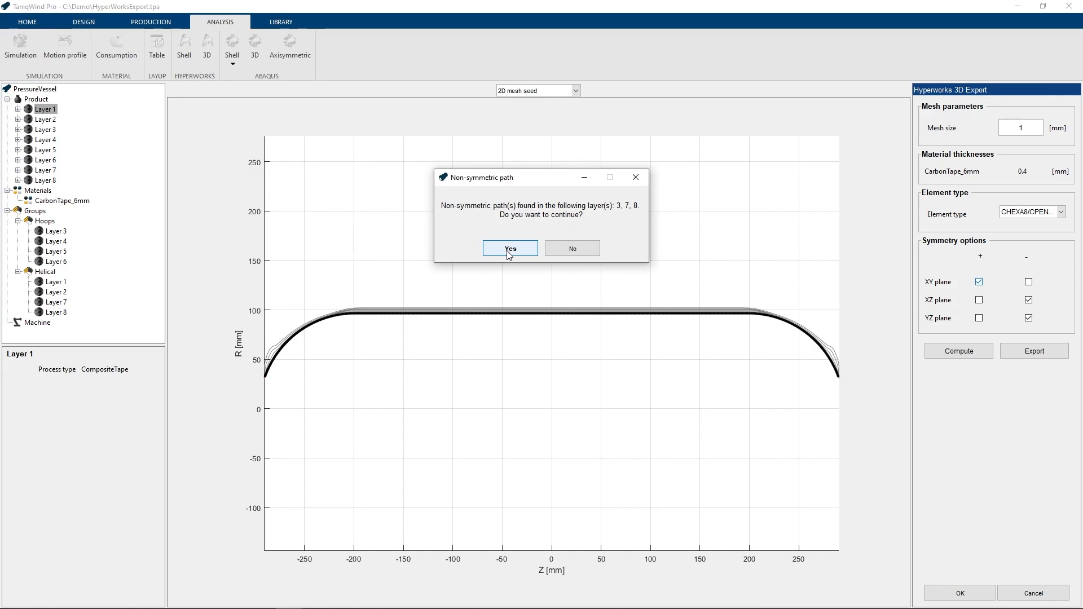
{"action": "left_click", "coordinate": [508, 251]}
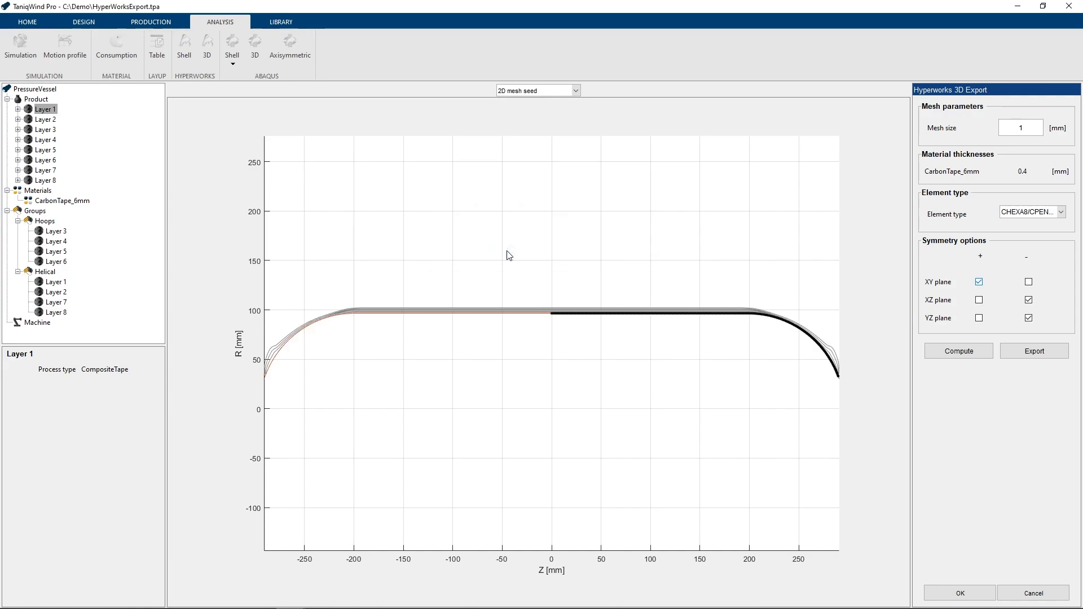
Check the 2D mesh seed along the vessel's dome and compute the 3D mesh with a 1 mm mesh size
{"action": "scroll", "coordinate": [744, 364], "scroll_direction": "up", "scroll_amount": 5}
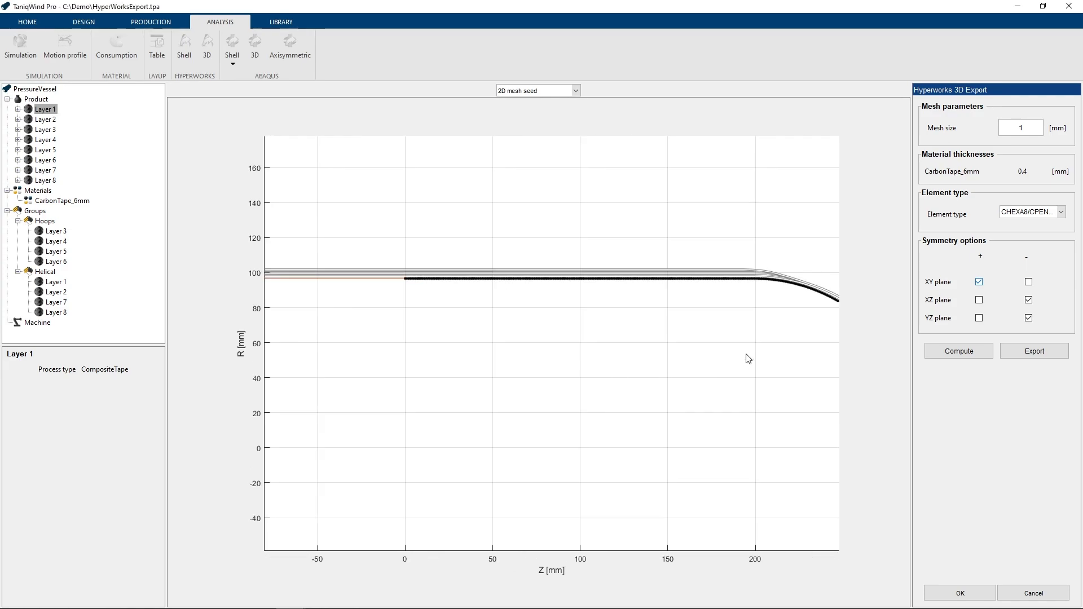
{"action": "left_click_drag", "start_coordinate": [750, 346], "coordinate": [532, 338]}
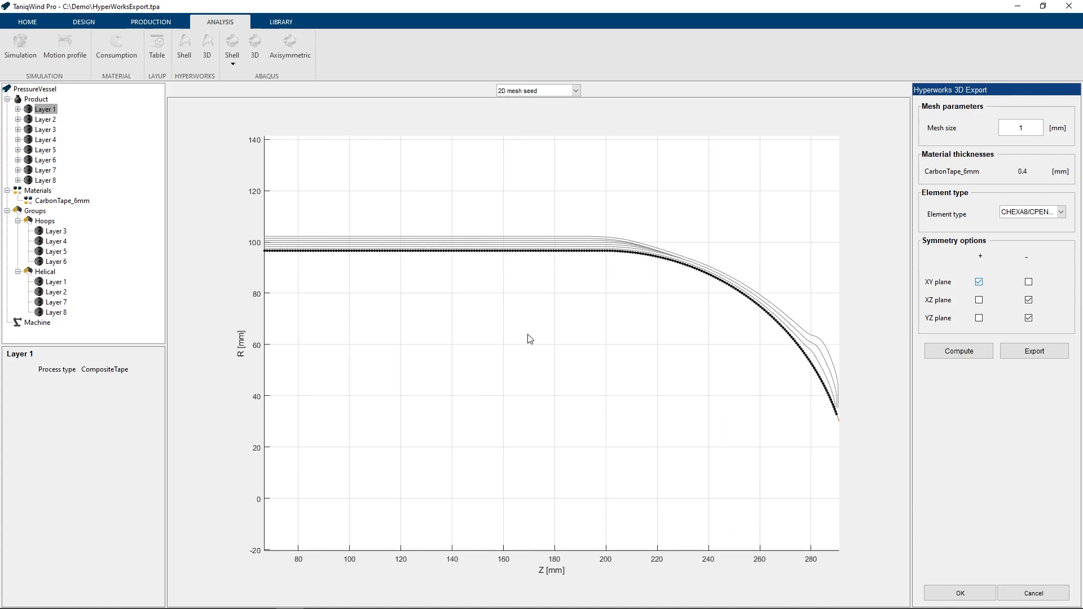
{"action": "left_click", "coordinate": [948, 352]}
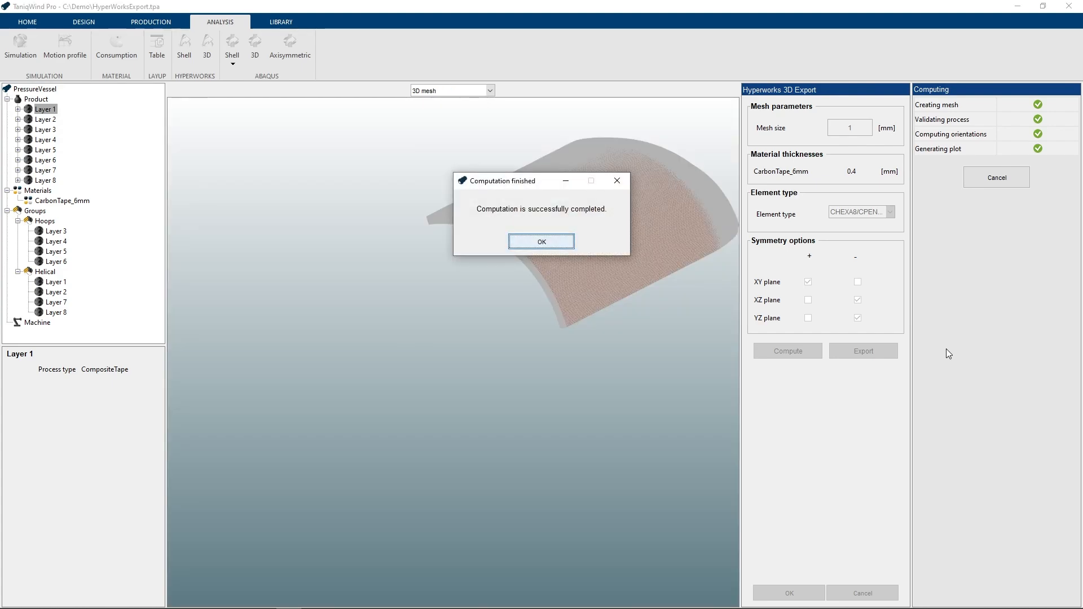
{"action": "left_click", "coordinate": [542, 241]}
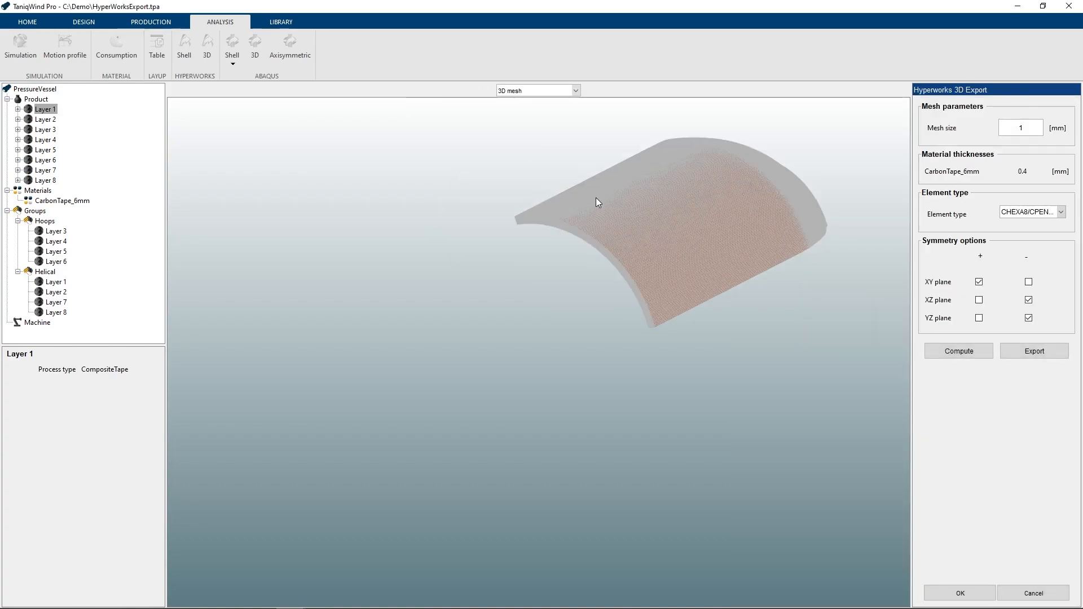
{"action": "left_click_drag", "start_coordinate": [596, 201], "coordinate": [641, 370]}
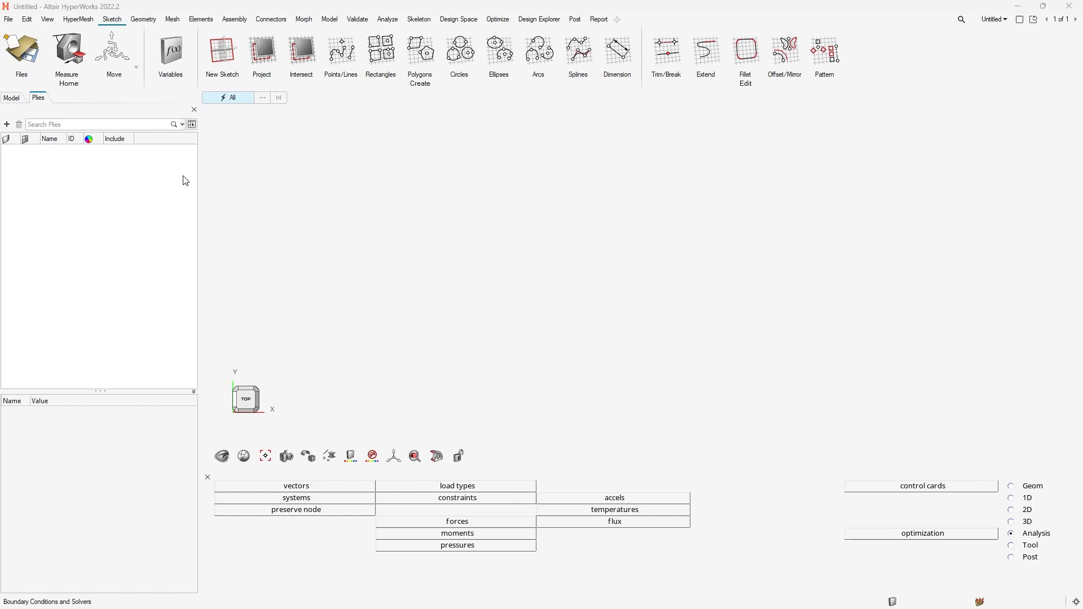
Switch to HyperWorks and open the recent solver deck 240826_113014 PressureVessel.fem with the OptiStruct reader
{"action": "left_click", "coordinate": [9, 19]}
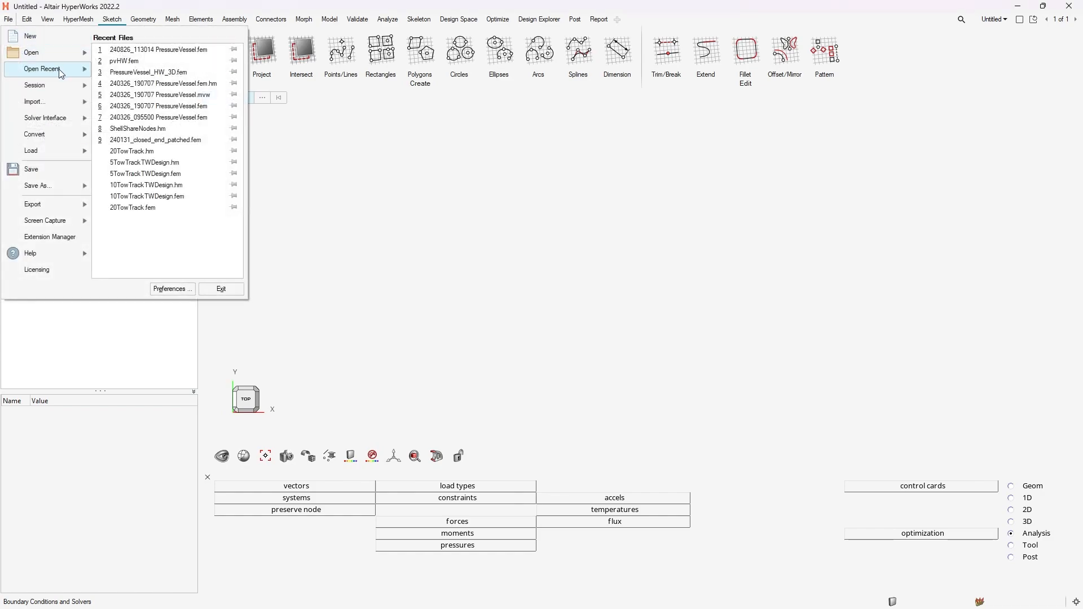
{"action": "left_click", "coordinate": [152, 49]}
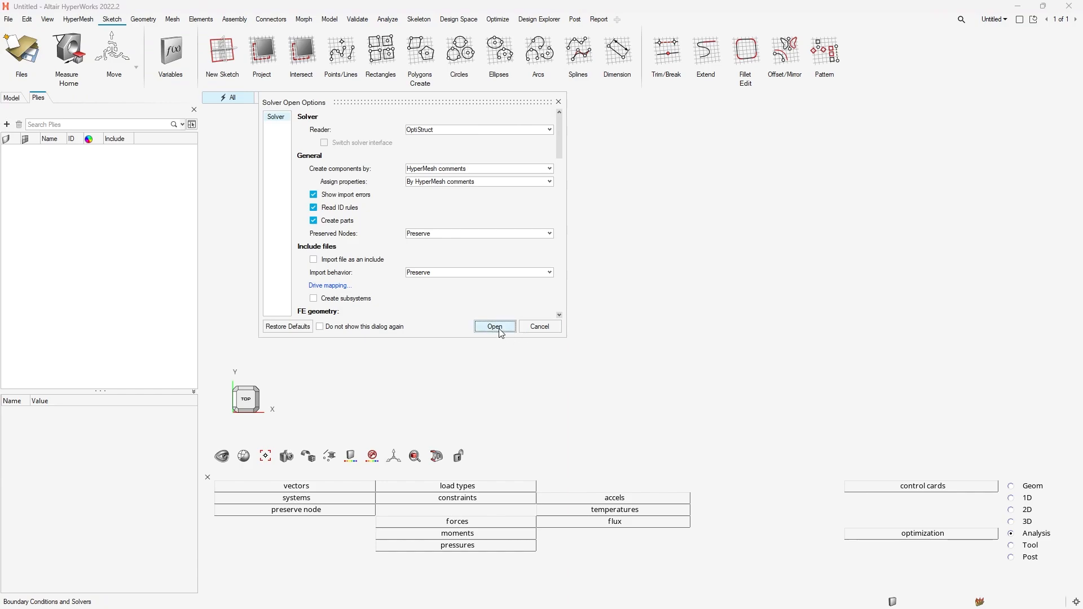
{"action": "left_click", "coordinate": [495, 327]}
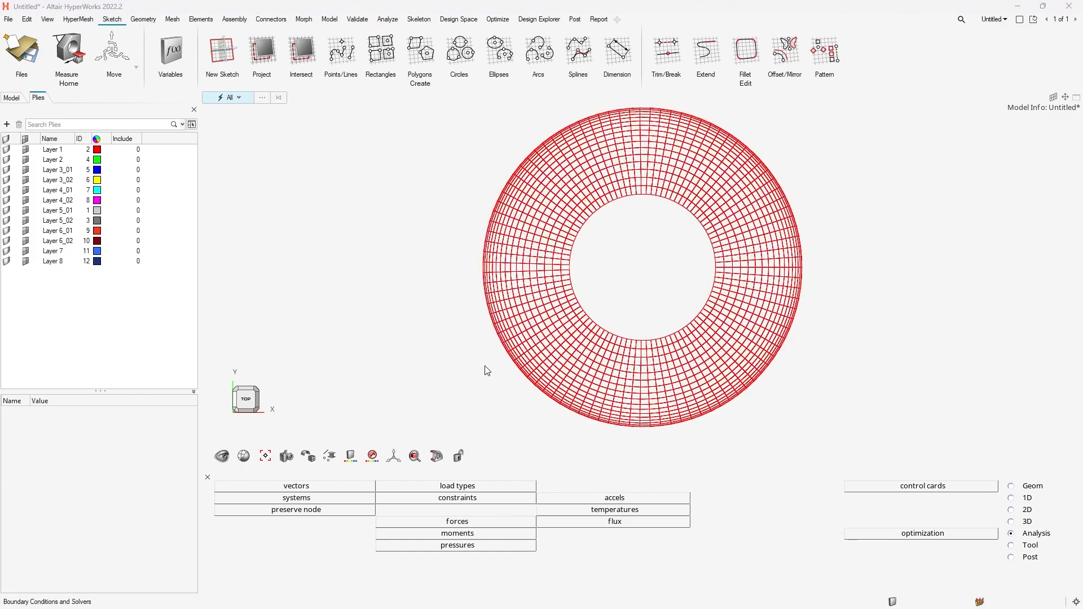
Display the vessel's shell mesh as shaded elements with mesh lines in a side view
{"action": "left_click_drag", "start_coordinate": [648, 276], "coordinate": [554, 283], "text": "ctrl"}
{"action": "scroll", "coordinate": [553, 281], "scroll_direction": "down", "scroll_amount": 3}
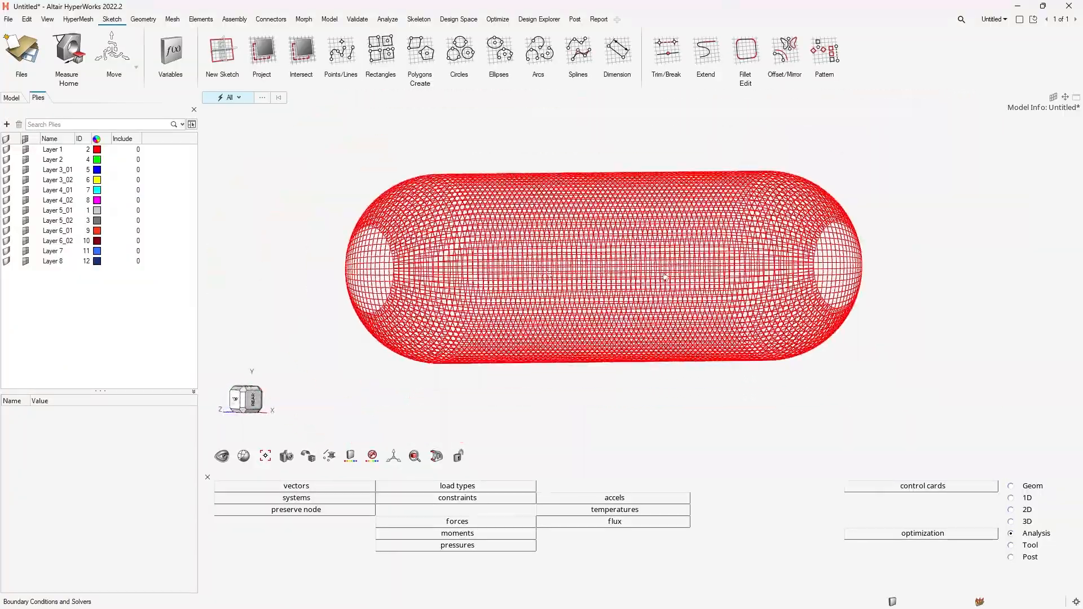
{"action": "left_click_drag", "start_coordinate": [733, 282], "coordinate": [710, 282], "text": "ctrl"}
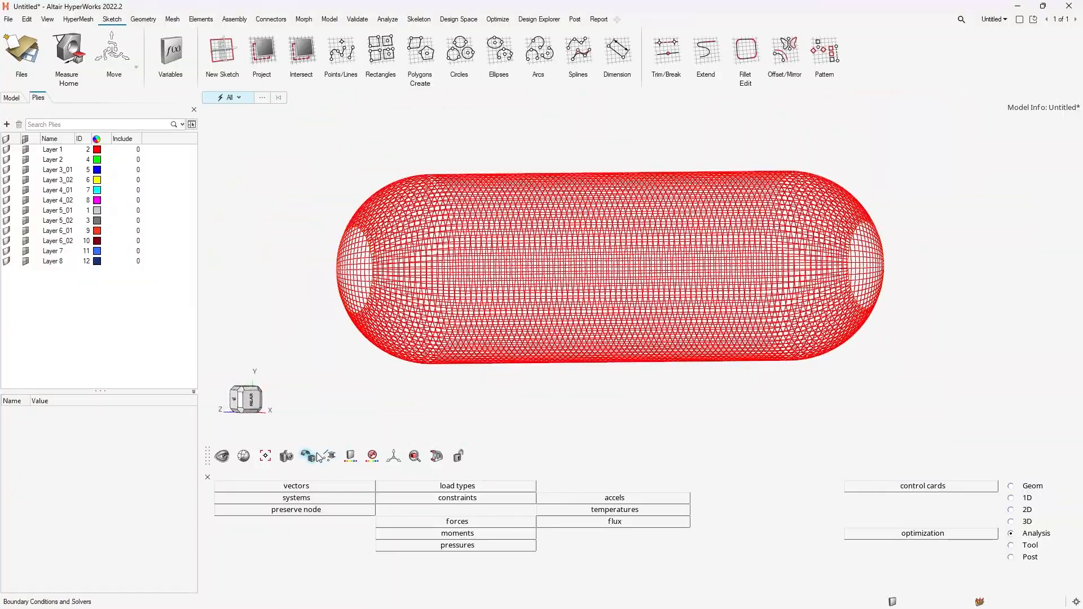
{"action": "left_click", "coordinate": [309, 455]}
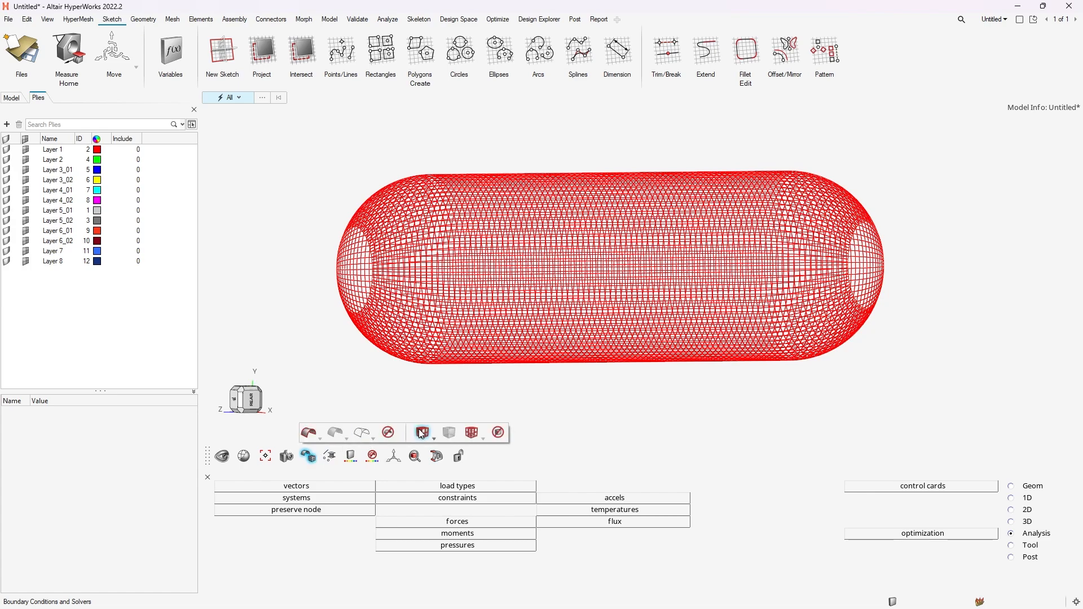
{"action": "left_click", "coordinate": [422, 434]}
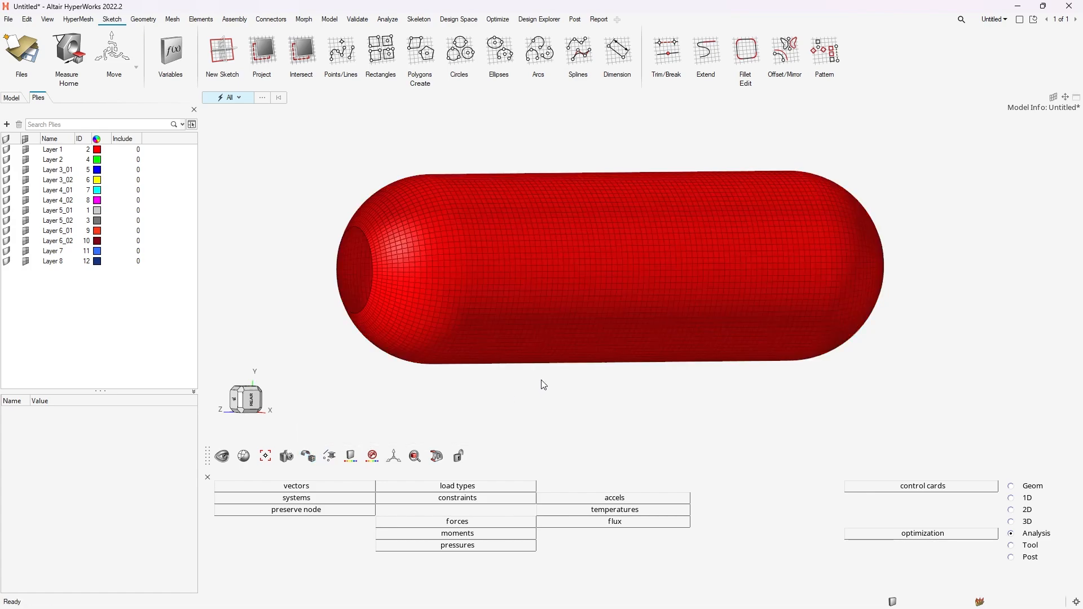
{"action": "mouse_move", "coordinate": [520, 314]}
{"action": "left_mouse_down", "text": "ctrl"}
{"action": "mouse_move", "coordinate": [532, 310]}
{"action": "mouse_move", "coordinate": [462, 307]}
{"action": "mouse_move", "coordinate": [581, 314]}
{"action": "left_mouse_up", "text": "ctrl"}
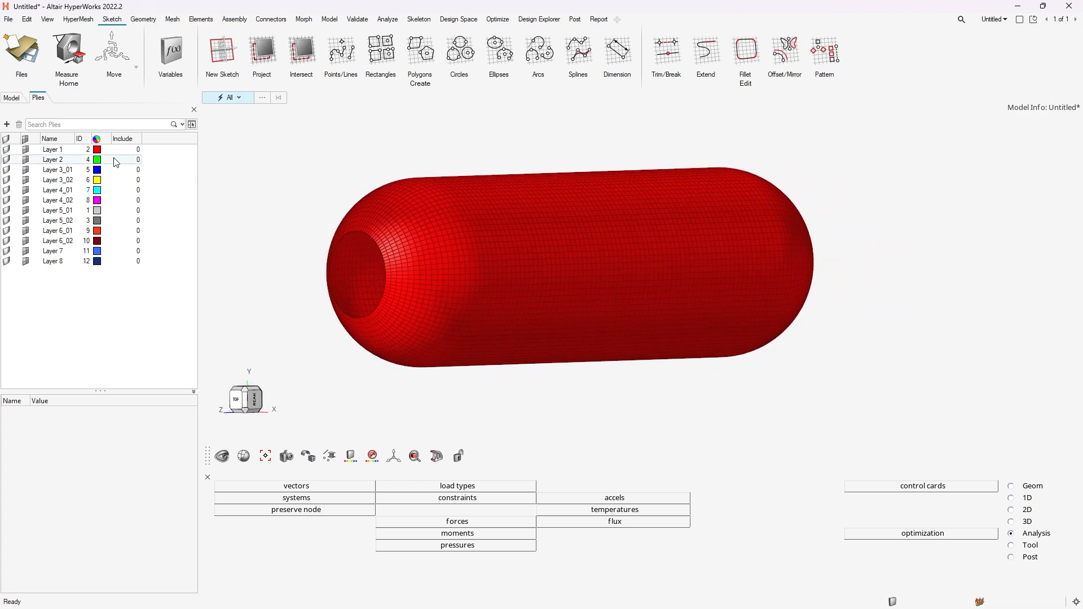
Examine the stiffness, Poisson's ratio and density values of the MAT9OR material CarbonTape_6mm
{"action": "left_click", "coordinate": [21, 99]}
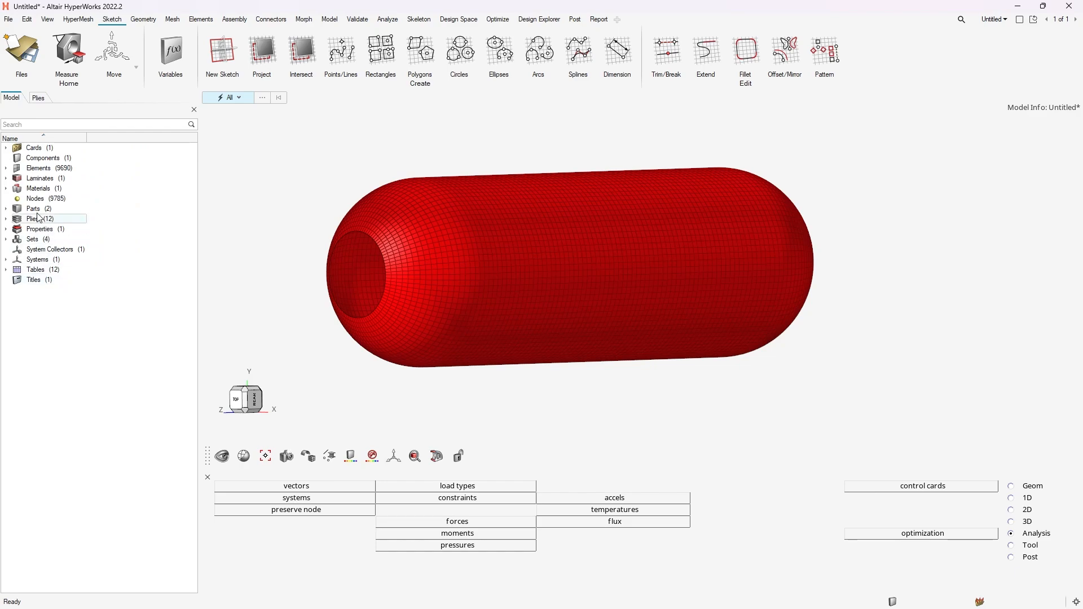
{"action": "left_click", "coordinate": [6, 188]}
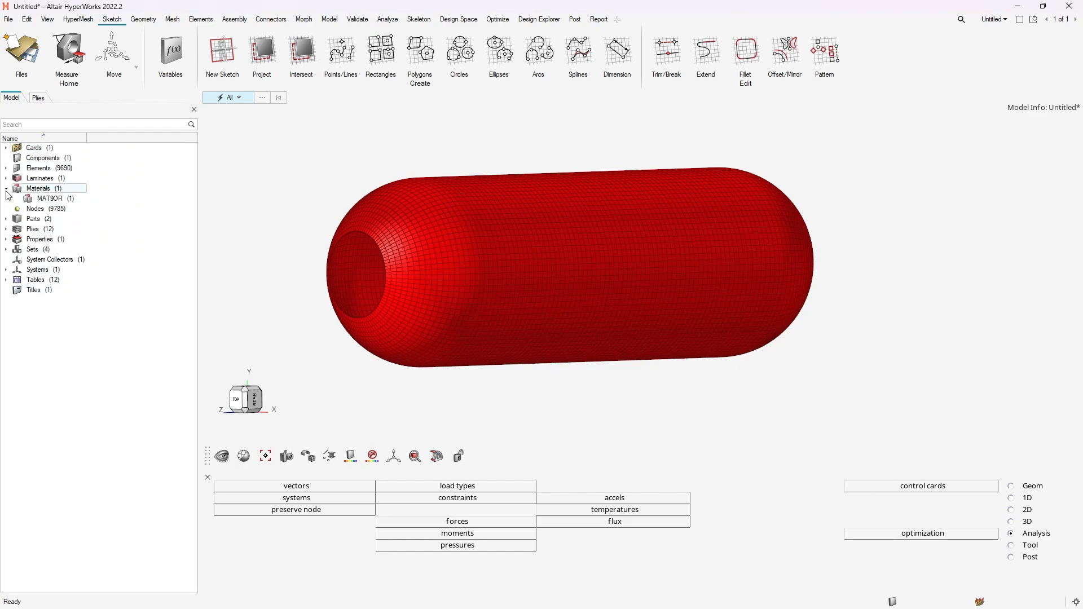
{"action": "double_click", "coordinate": [37, 199]}
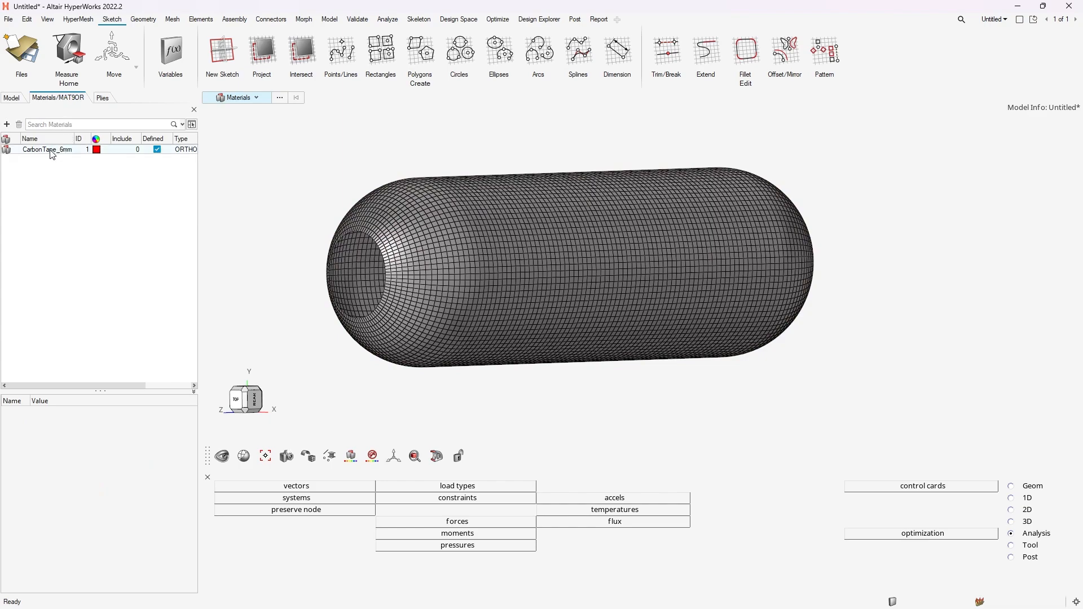
{"action": "left_click", "coordinate": [51, 151]}
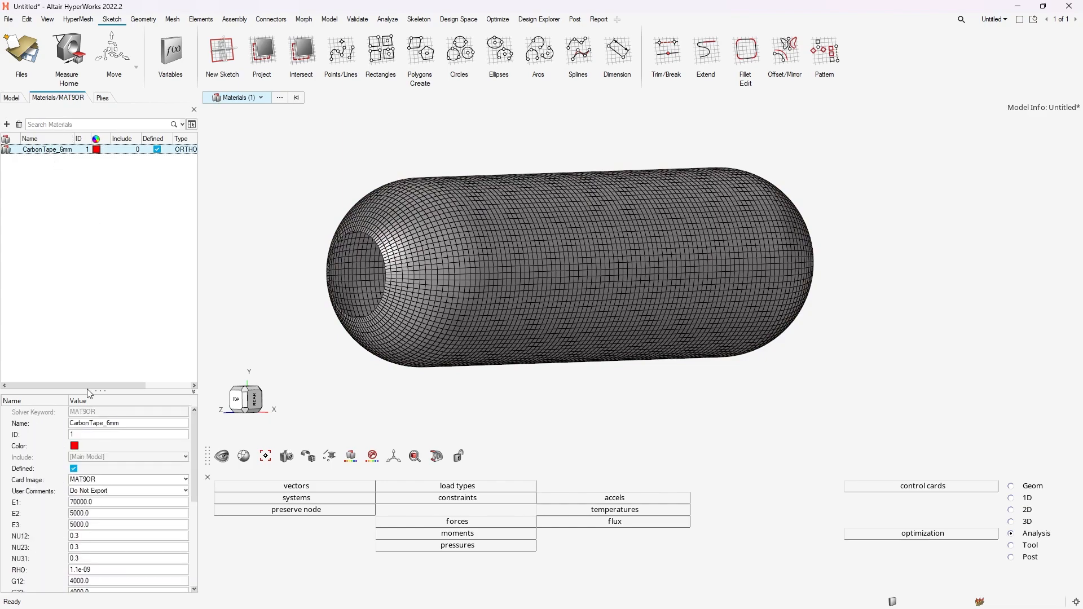
{"action": "scroll", "coordinate": [116, 491], "scroll_direction": "down", "scroll_amount": 3}
{"action": "scroll", "coordinate": [116, 491], "scroll_direction": "up", "scroll_amount": 2}
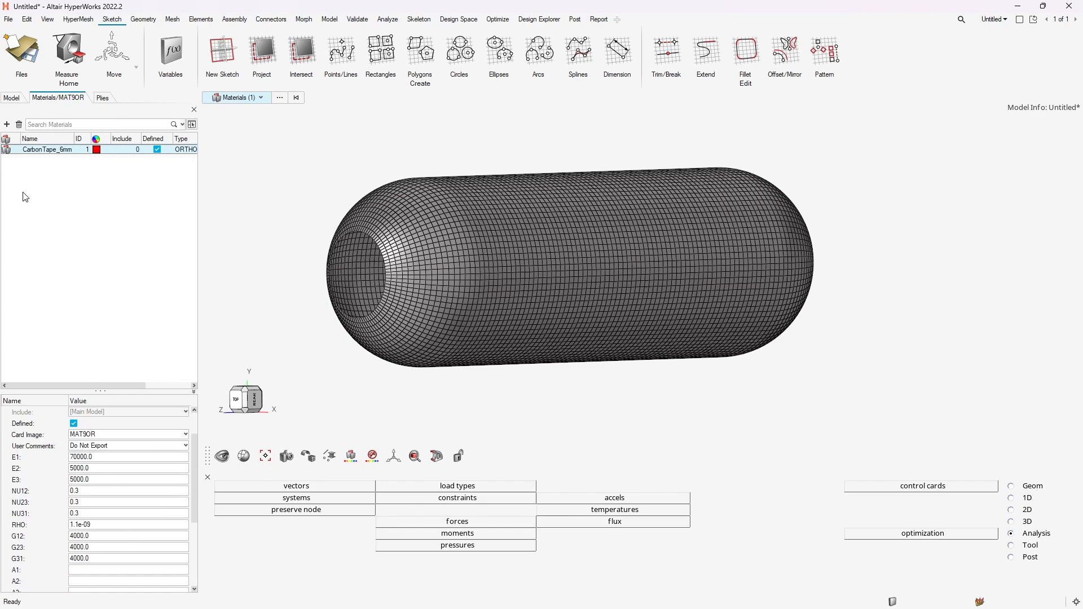
Examine the ply definitions from Layer 1 to Layer 8, including their thickness, orientation and coverage on the vessel
{"action": "left_click", "coordinate": [13, 98]}
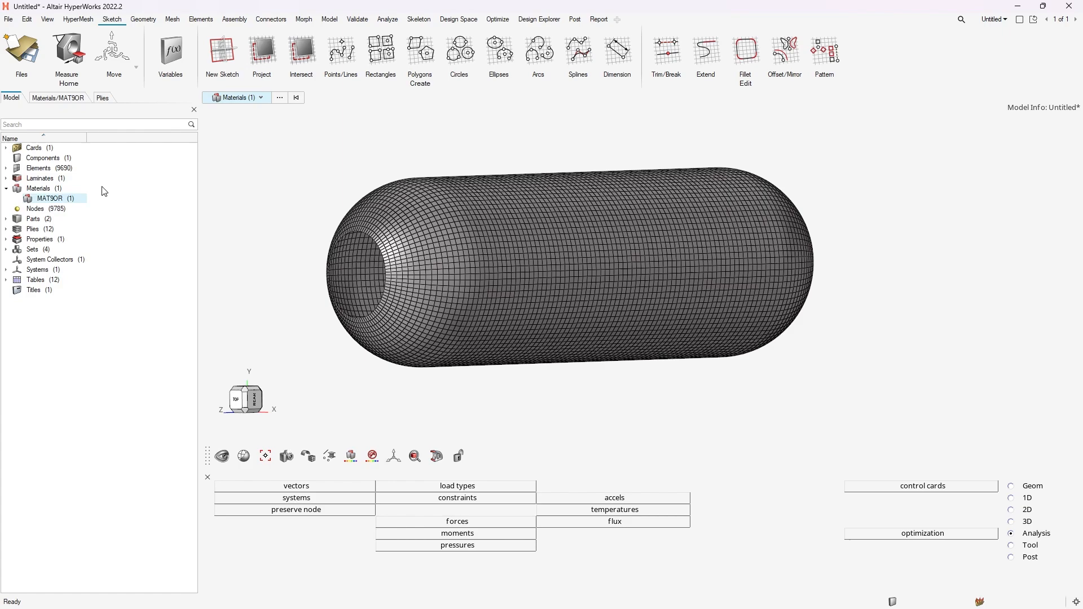
{"action": "left_click", "coordinate": [5, 229]}
{"action": "double_click", "coordinate": [56, 239]}
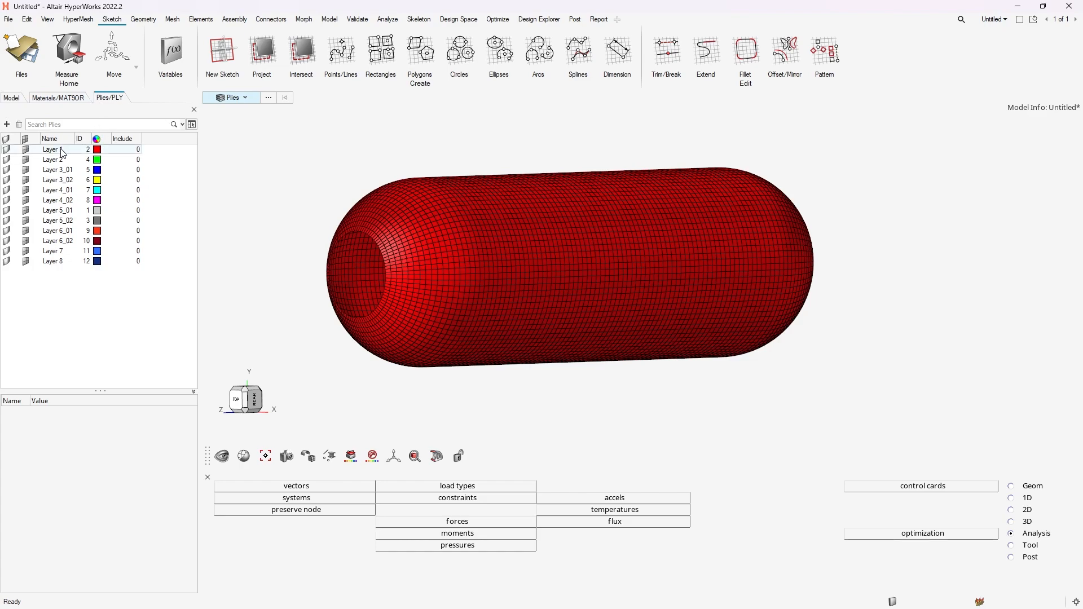
{"action": "left_click", "coordinate": [62, 150]}
{"action": "left_click", "coordinate": [56, 161]}
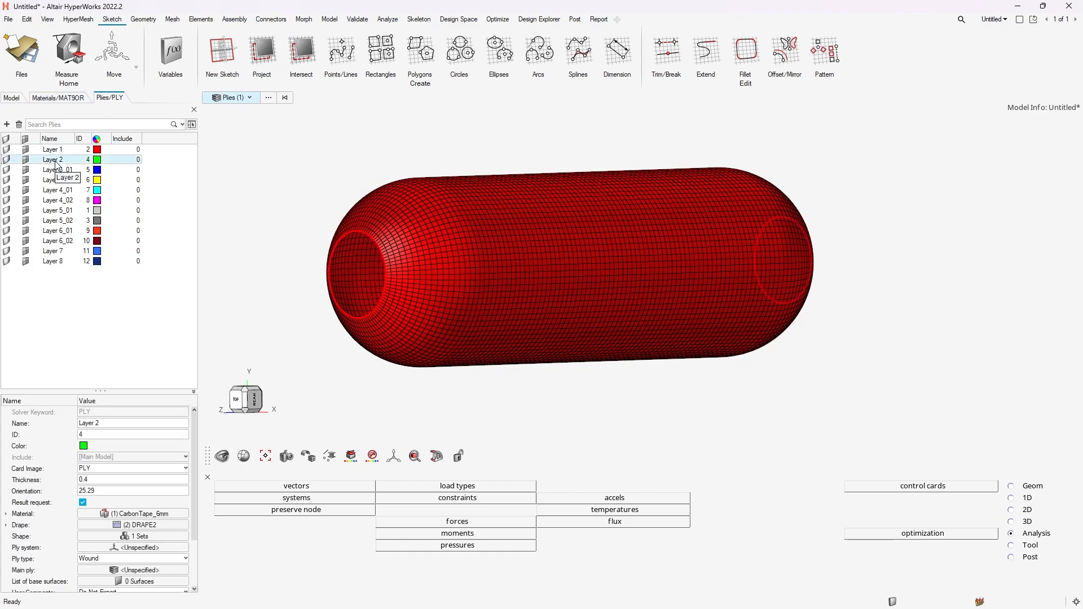
{"action": "left_click", "coordinate": [58, 170]}
{"action": "left_click", "coordinate": [61, 180]}
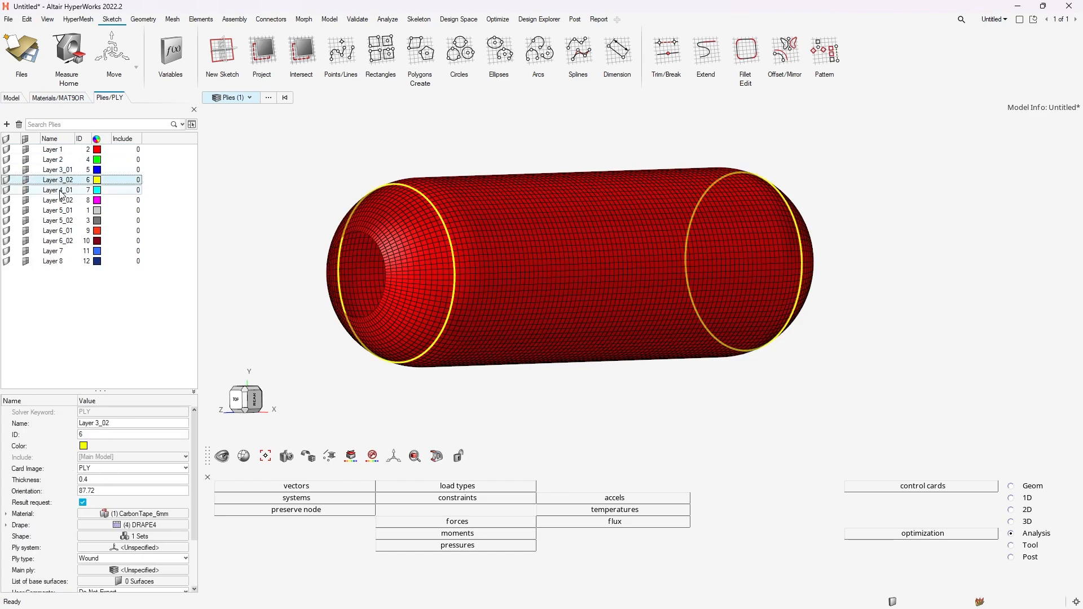
{"action": "left_click", "coordinate": [61, 191]}
{"action": "left_click", "coordinate": [67, 221]}
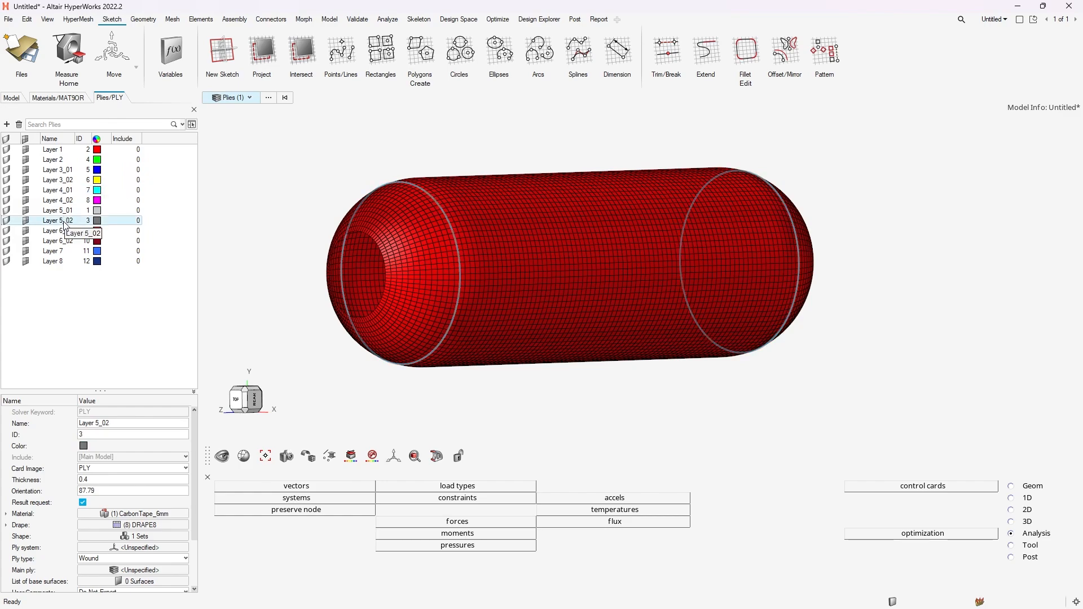
{"action": "left_click", "coordinate": [64, 231]}
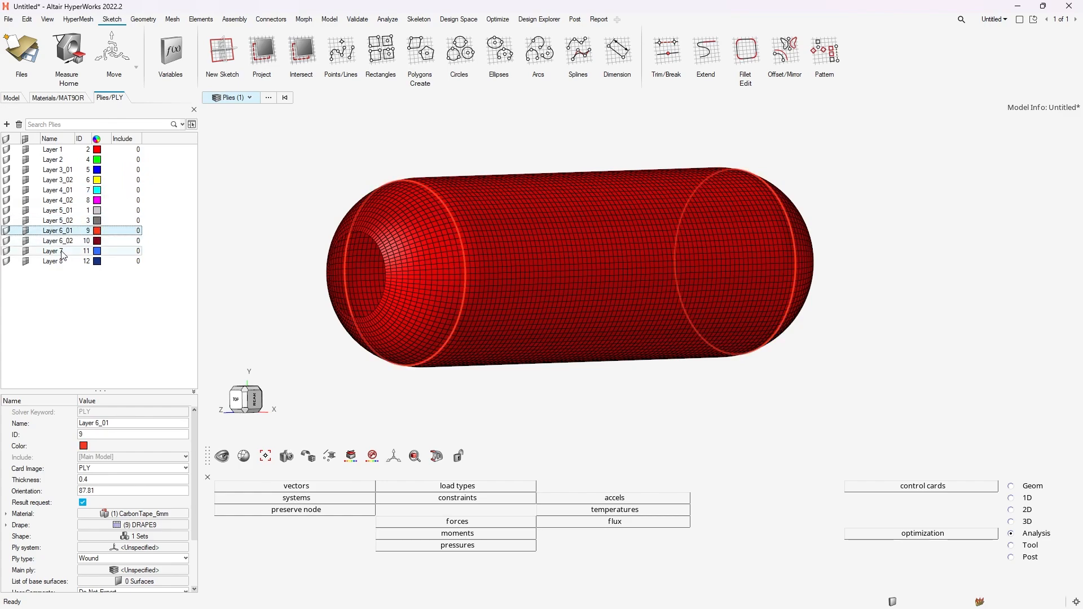
{"action": "left_click", "coordinate": [63, 252]}
{"action": "left_click", "coordinate": [65, 261]}
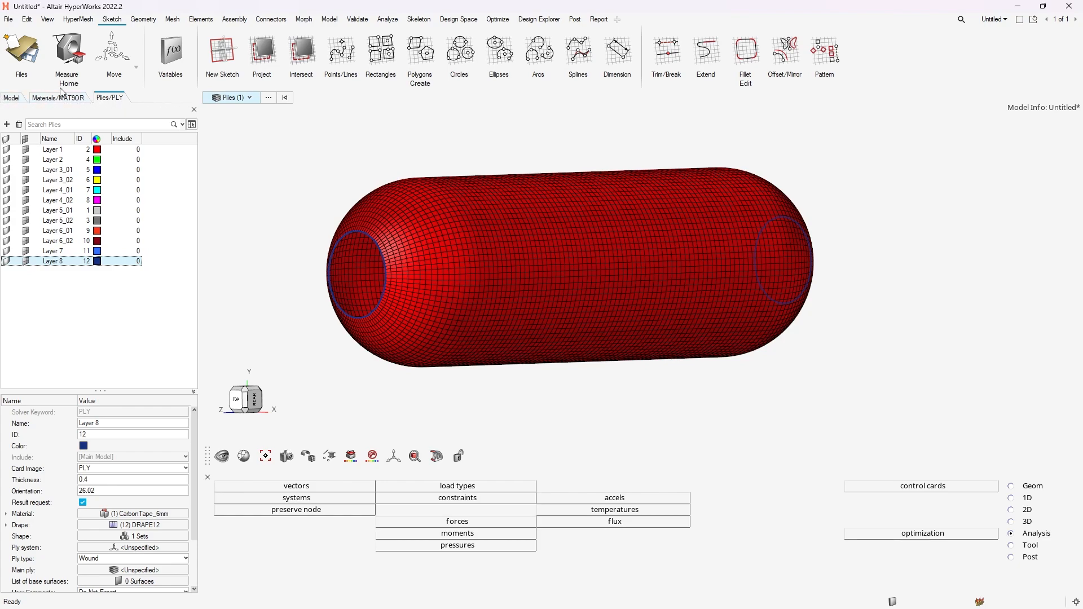
Examine the composite laminate Layer 4_02 and list its stacked plies
{"action": "left_click", "coordinate": [326, 21]}
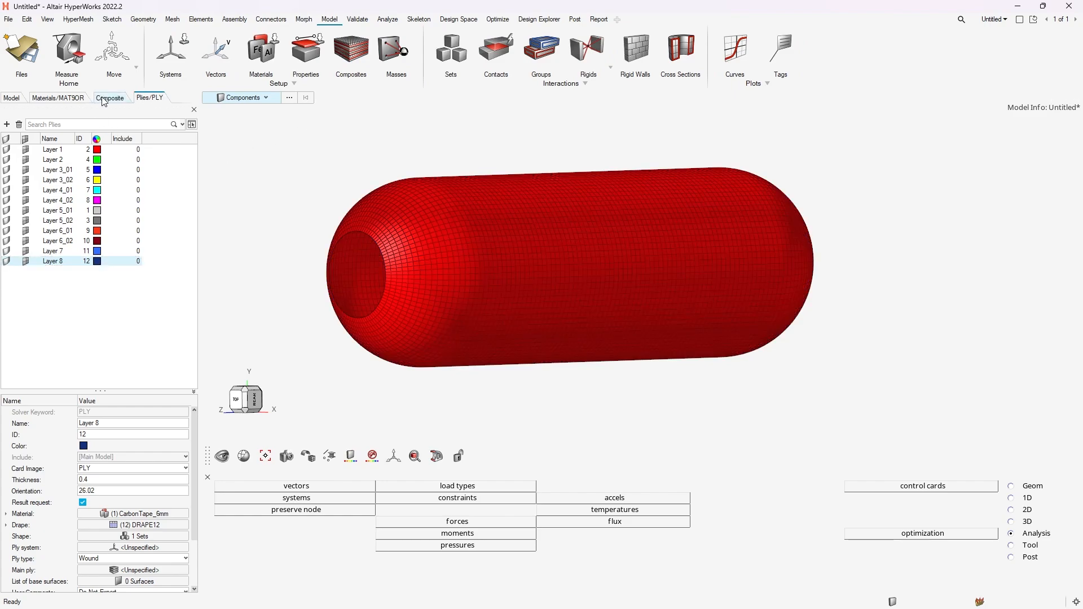
{"action": "left_click", "coordinate": [104, 100]}
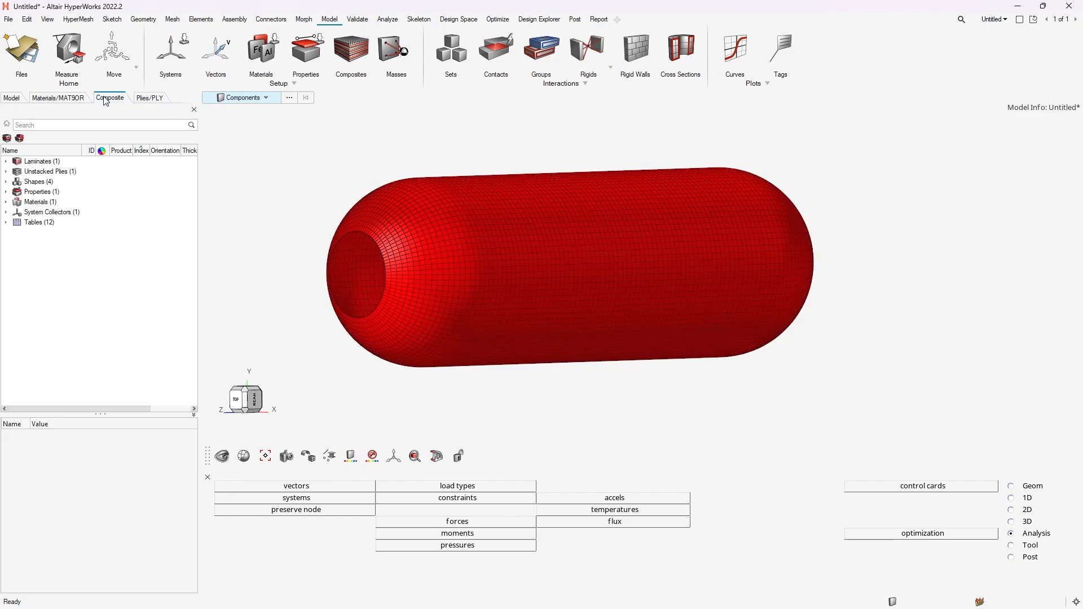
{"action": "left_click", "coordinate": [5, 162]}
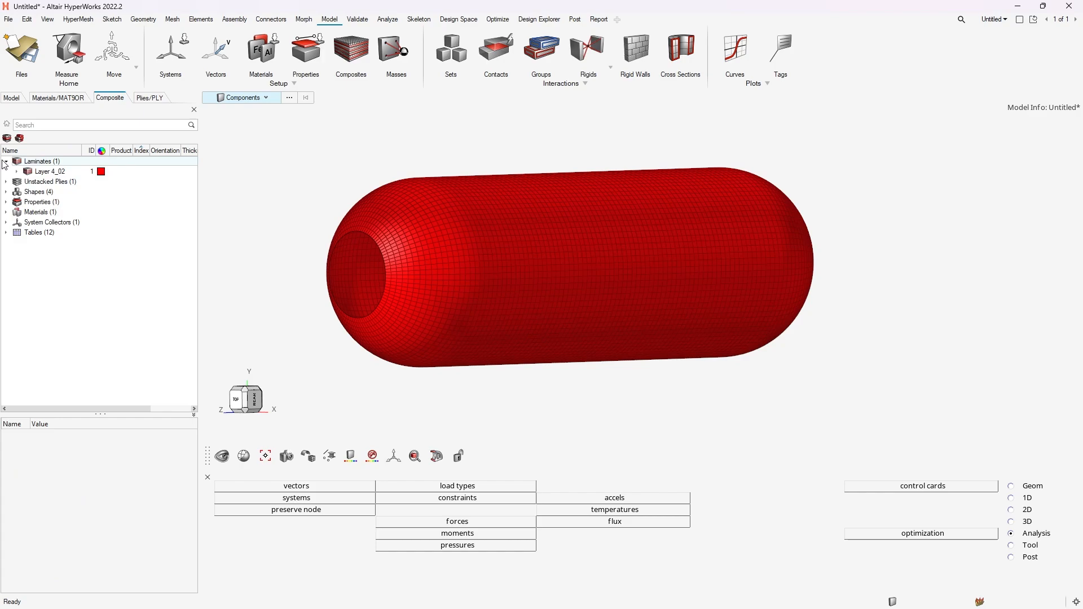
{"action": "left_click", "coordinate": [41, 172]}
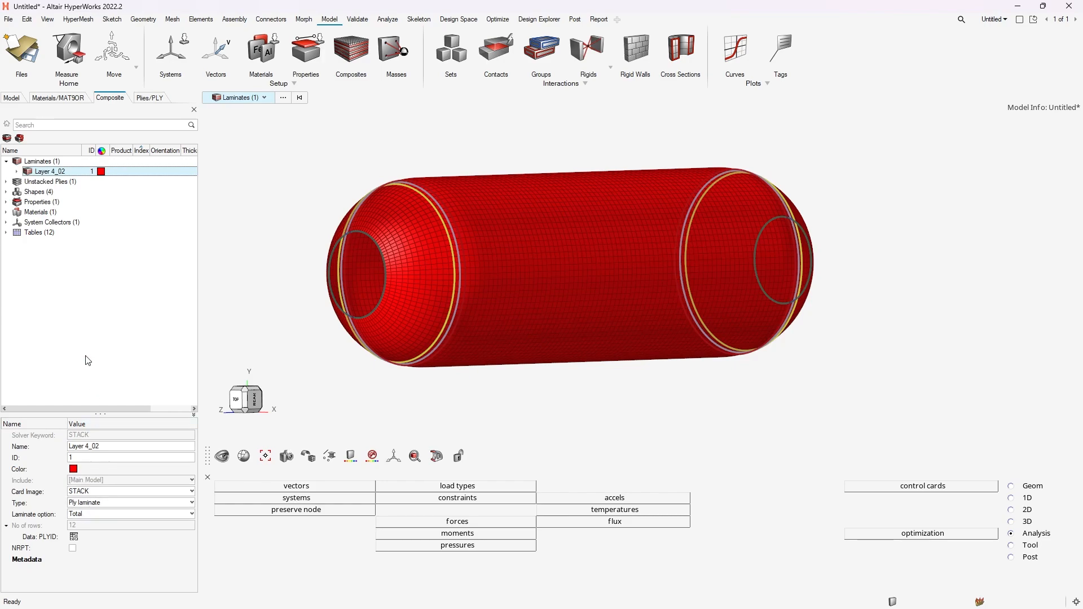
{"action": "left_click", "coordinate": [17, 173]}
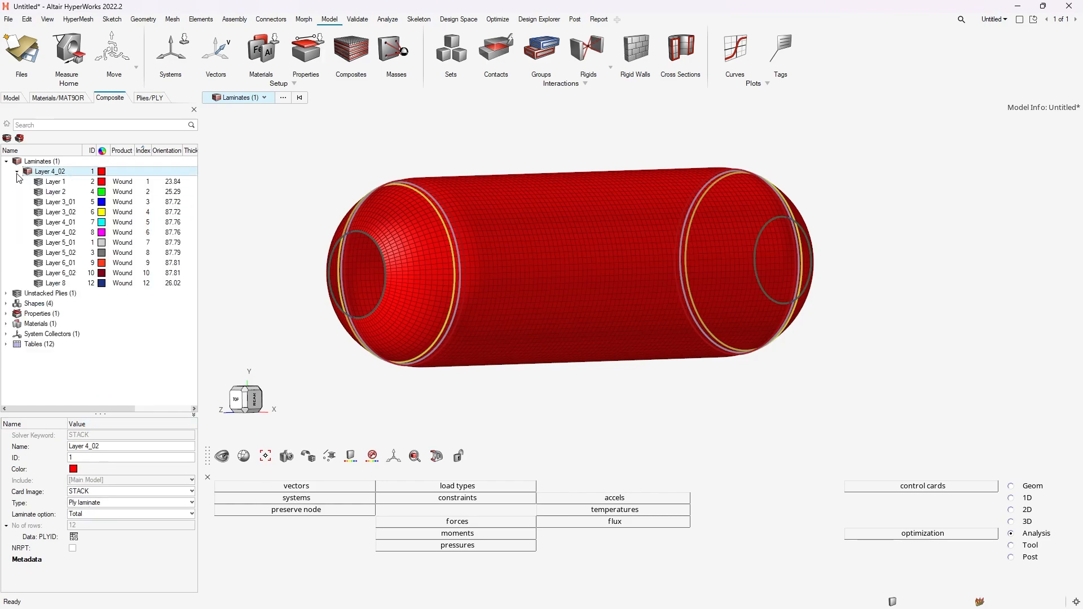
Display the Ply 1 Direction orientations of Layer 1 on the vessel's shell mesh
{"action": "left_click", "coordinate": [59, 182]}
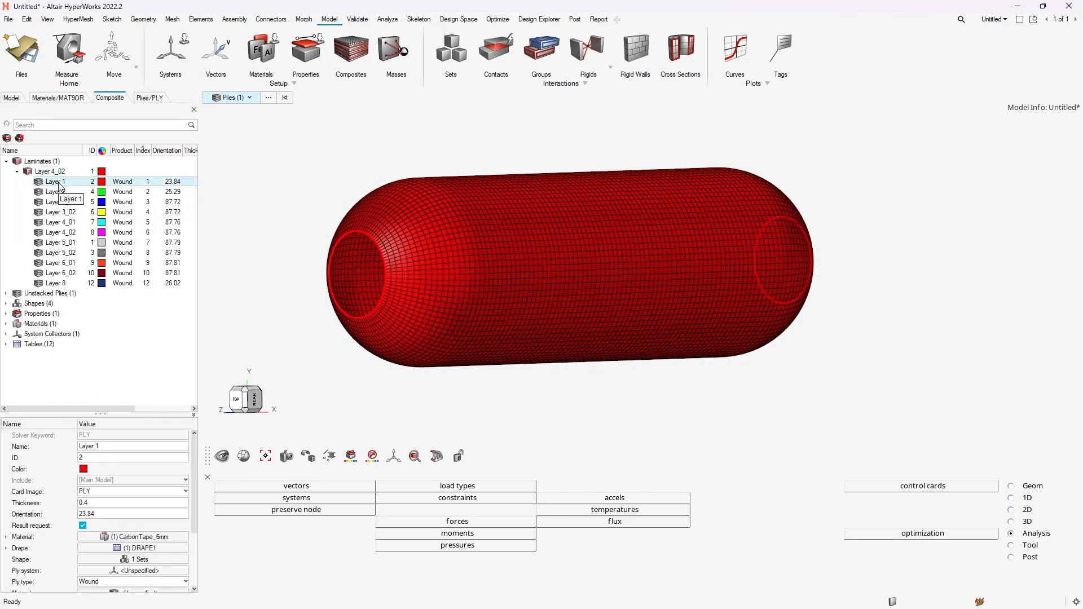
{"action": "right_click", "coordinate": [61, 186]}
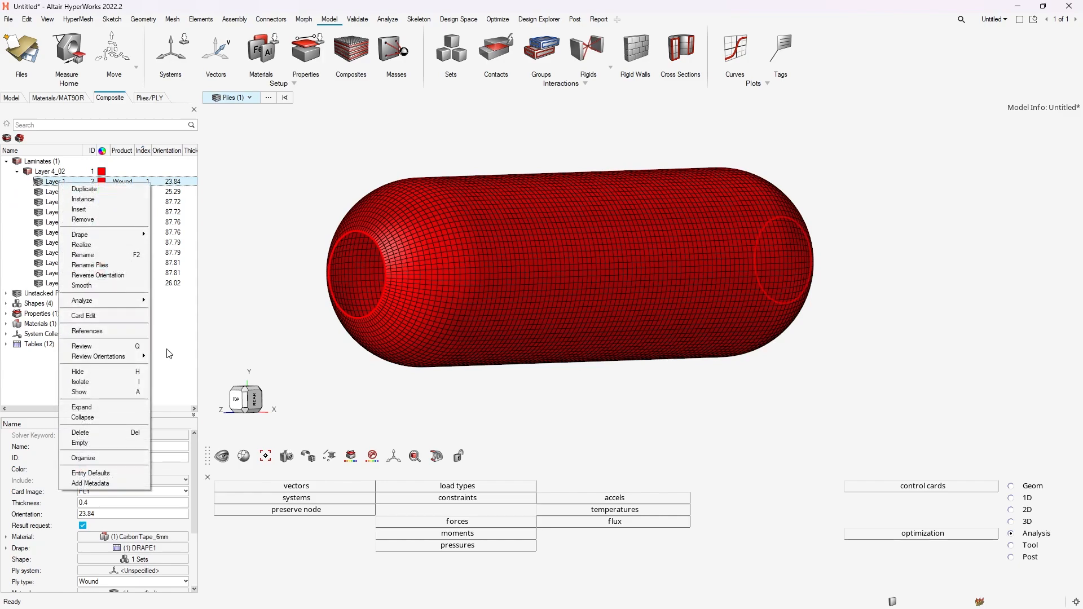
{"action": "mouse_move", "coordinate": [135, 360]}
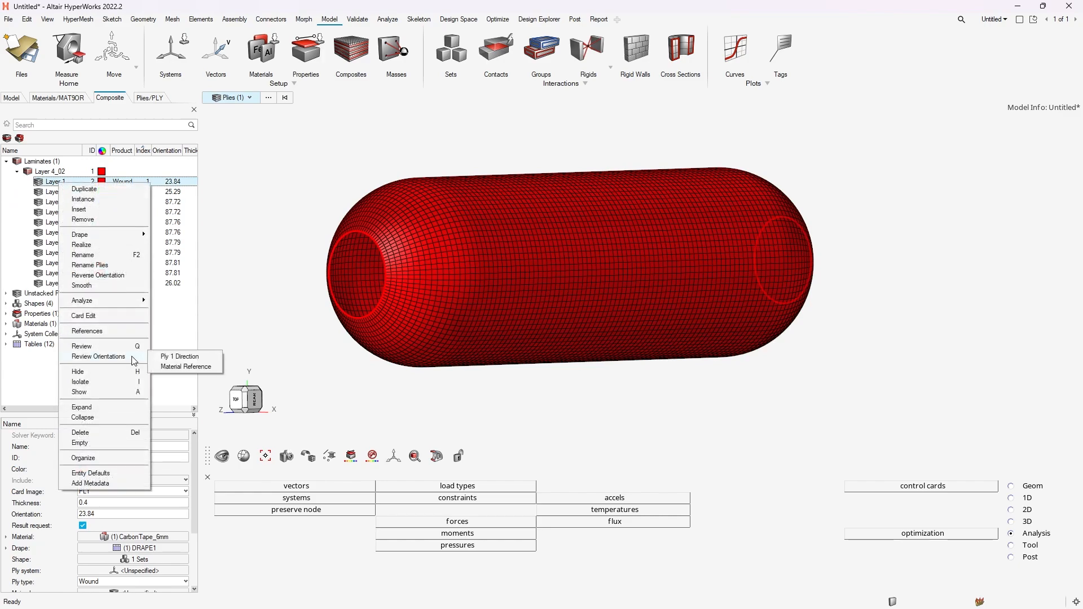
{"action": "left_click", "coordinate": [179, 358]}
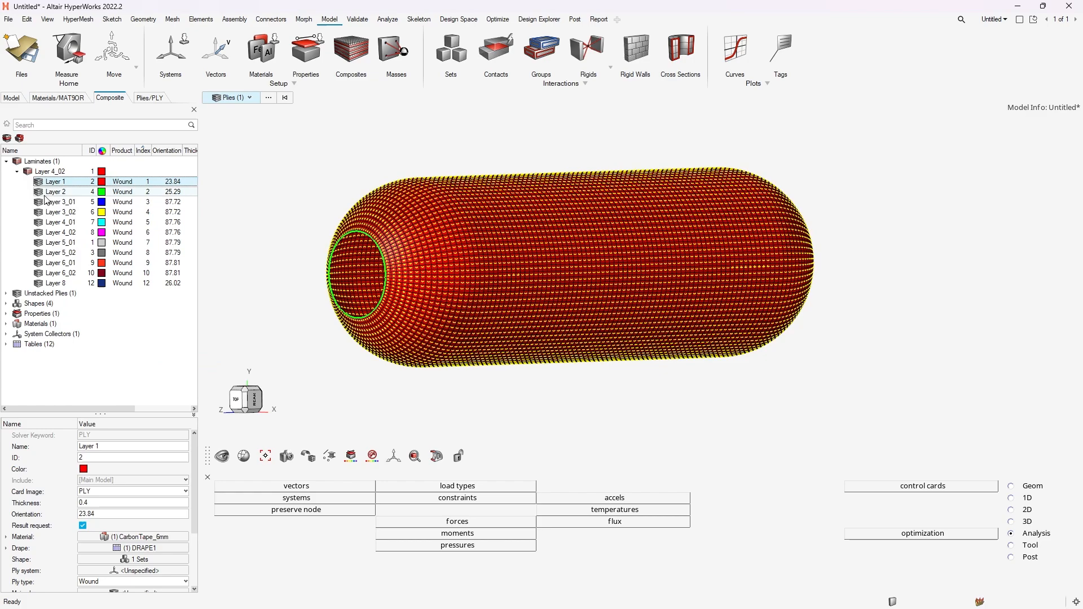
Examine the ply directions and coverage of Layer 2, Layer 4_01, Layer 5_01 and Layer 8 on the vessel
{"action": "left_click", "coordinate": [63, 193]}
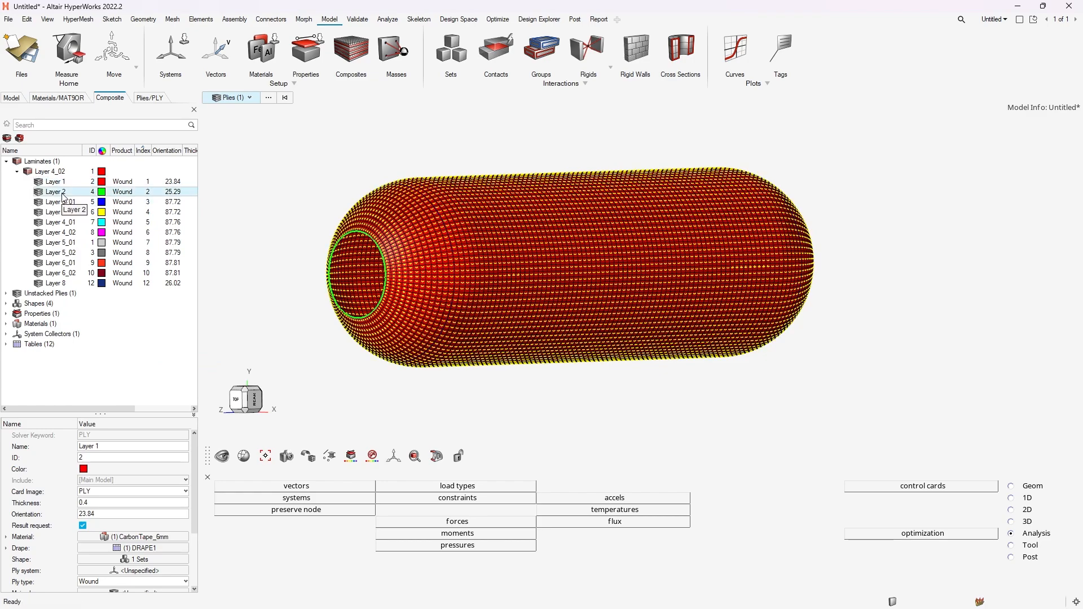
{"action": "left_click", "coordinate": [64, 222]}
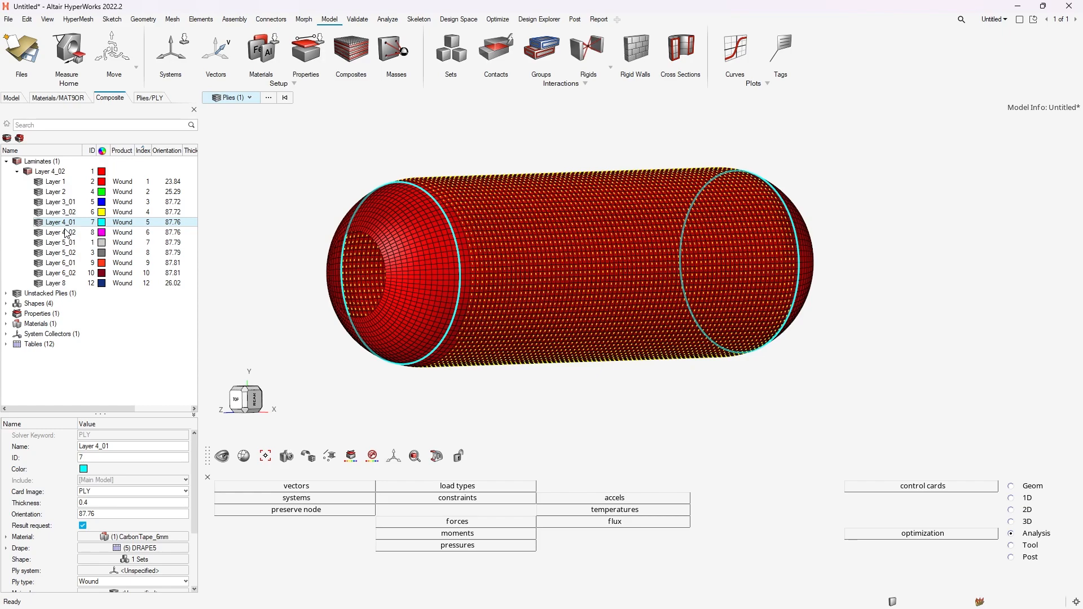
{"action": "left_click", "coordinate": [63, 243]}
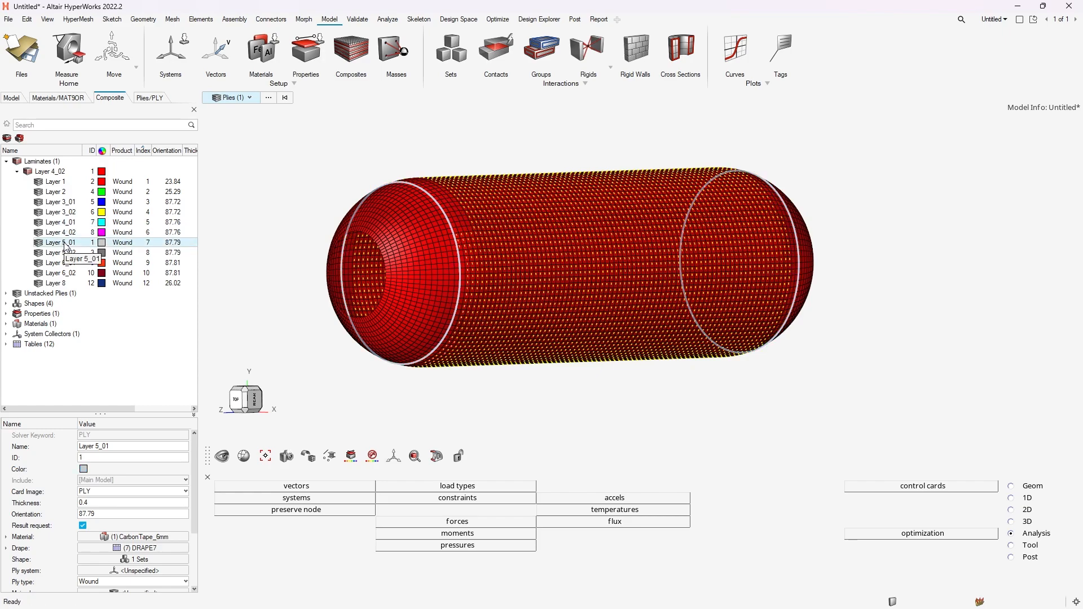
{"action": "left_click", "coordinate": [66, 283]}
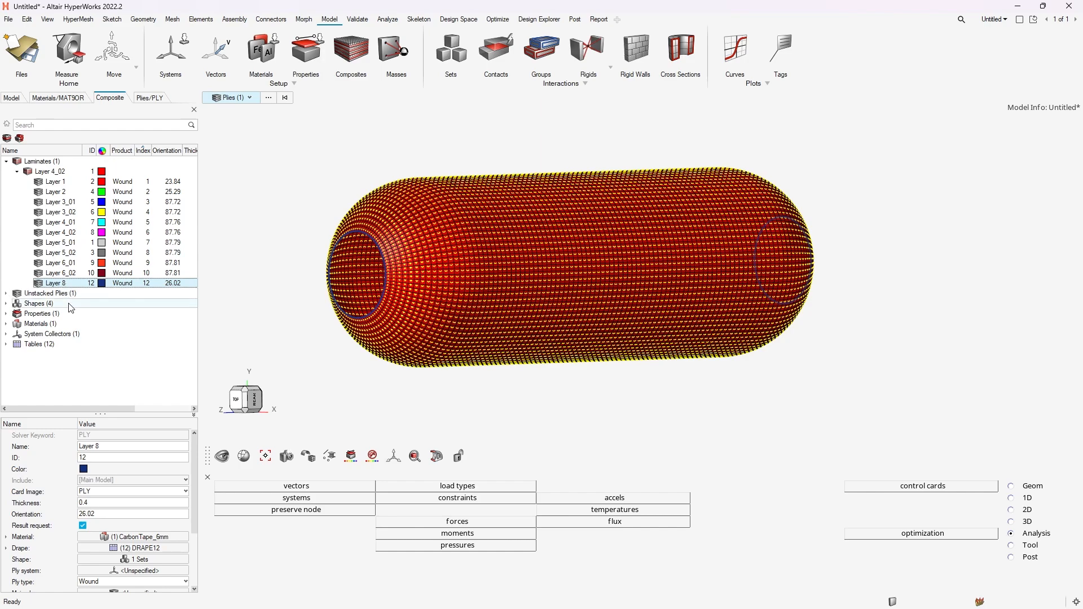
{"action": "scroll", "coordinate": [148, 546], "scroll_direction": "down", "scroll_amount": 3}
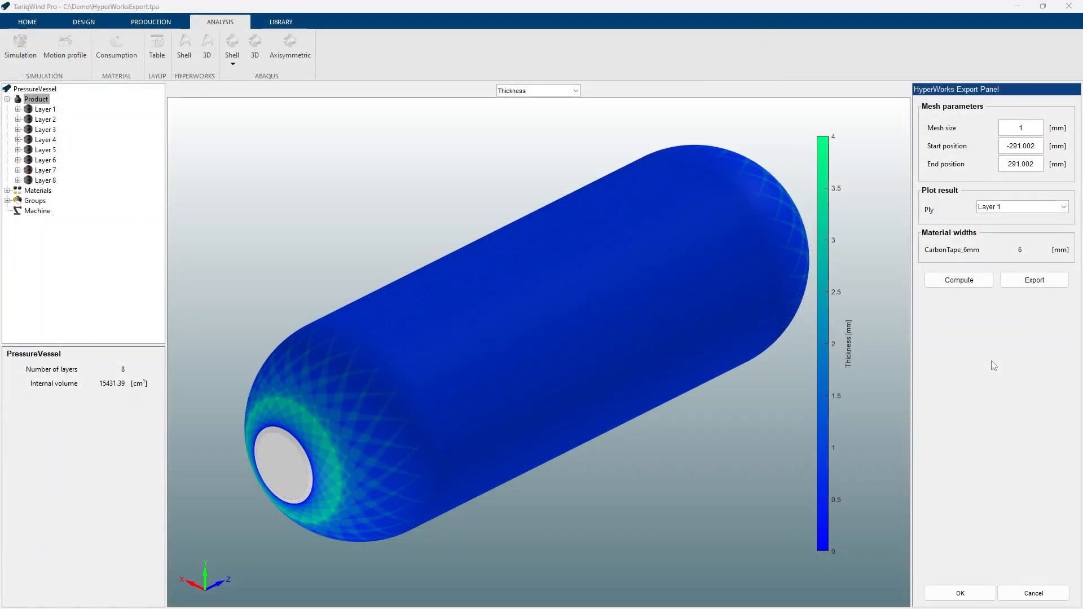
In TaniqWind Pro, plot the shell export's thickness distribution for the plies Layer 2, Layer 7 and Layer 8
{"action": "left_click", "coordinate": [1004, 208]}
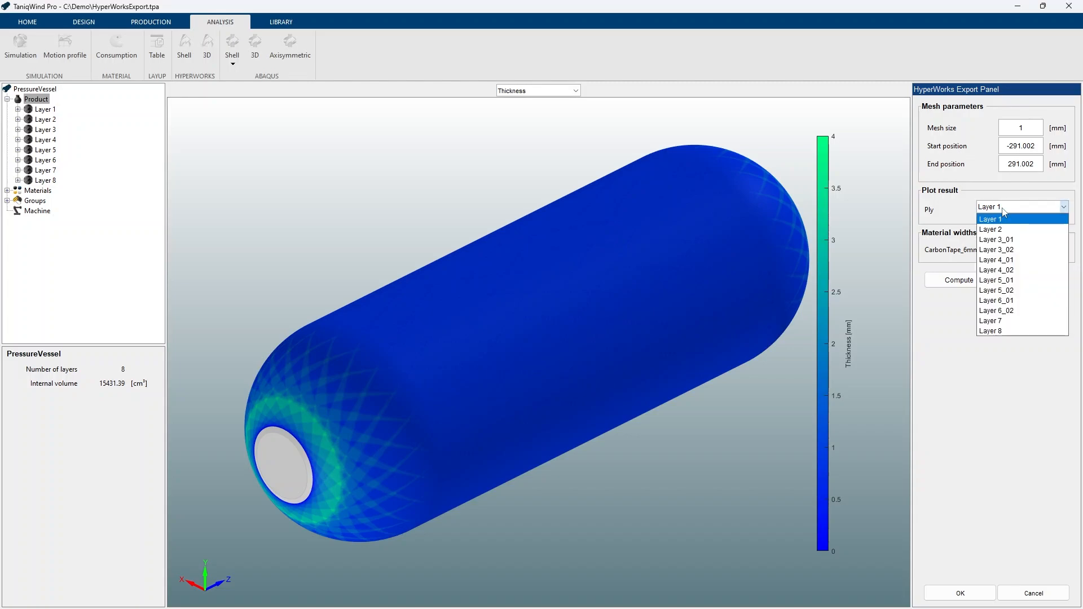
{"action": "left_click", "coordinate": [1002, 229]}
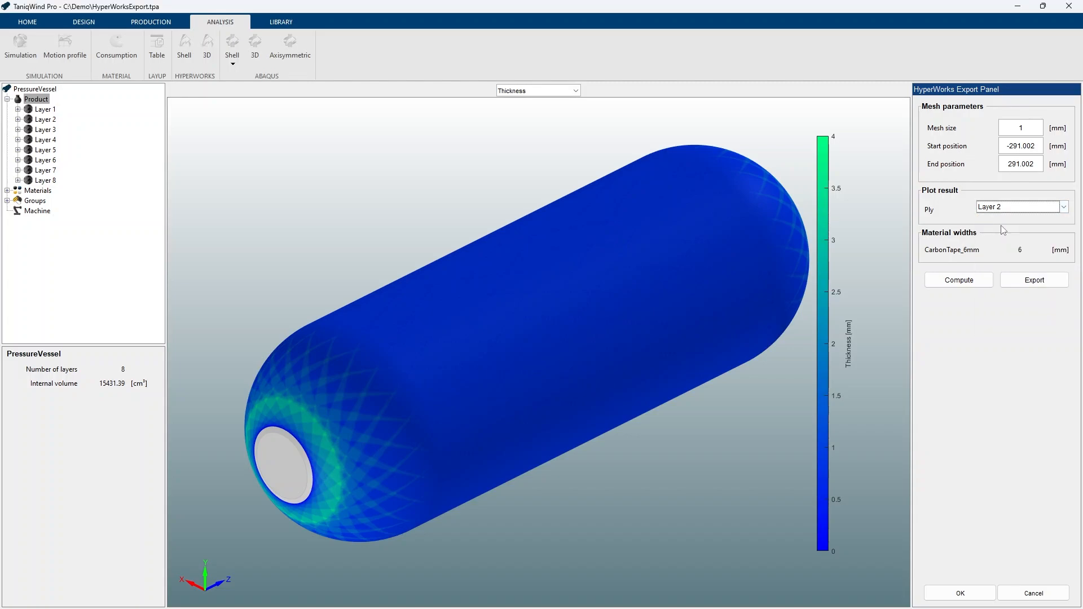
{"action": "left_click", "coordinate": [1004, 208]}
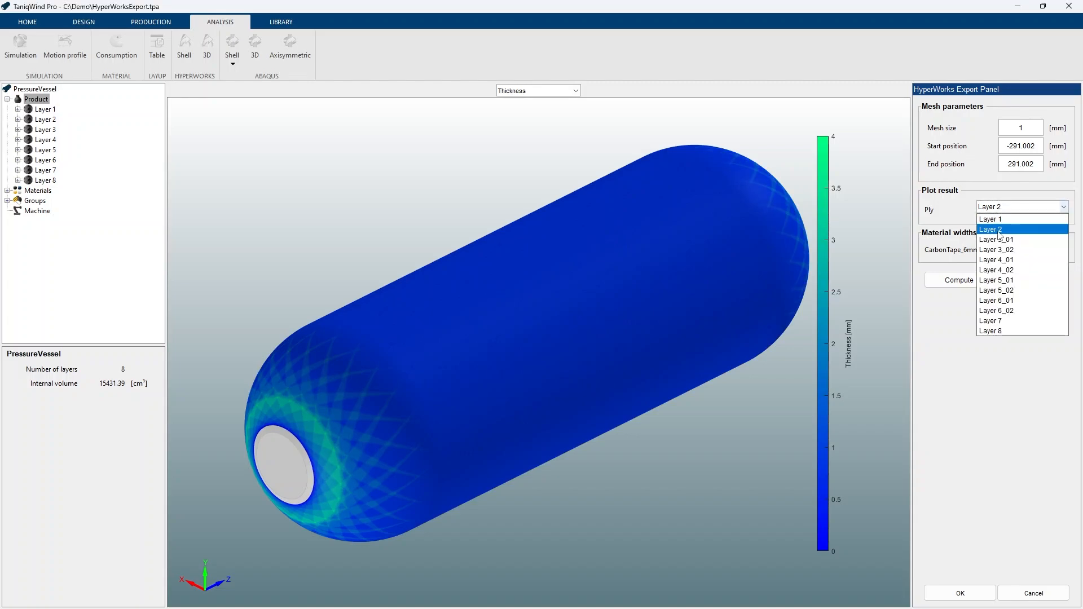
{"action": "left_click", "coordinate": [994, 321]}
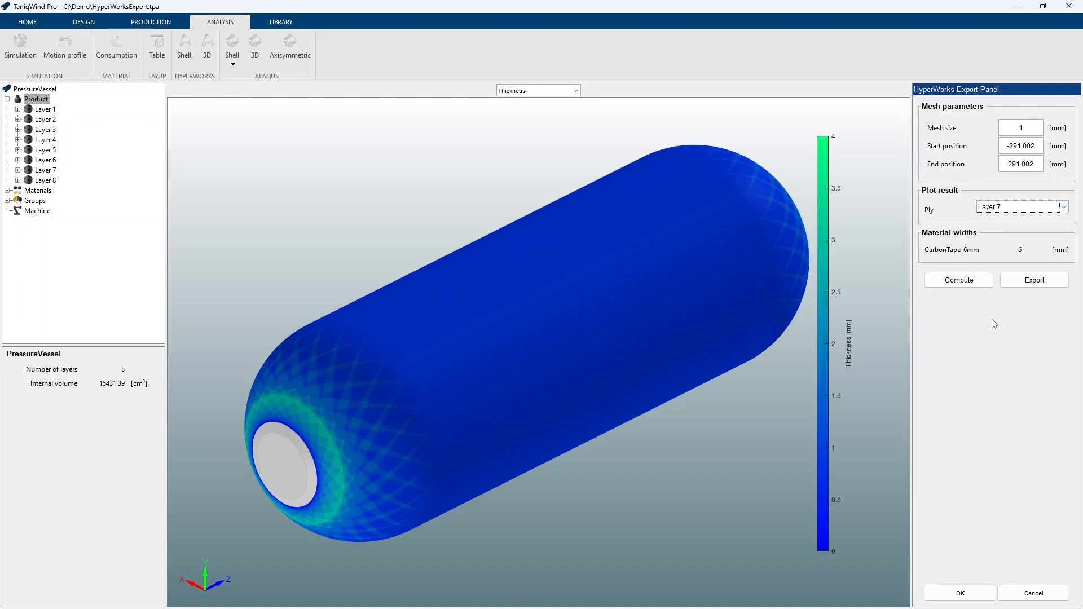
{"action": "left_click", "coordinate": [995, 207]}
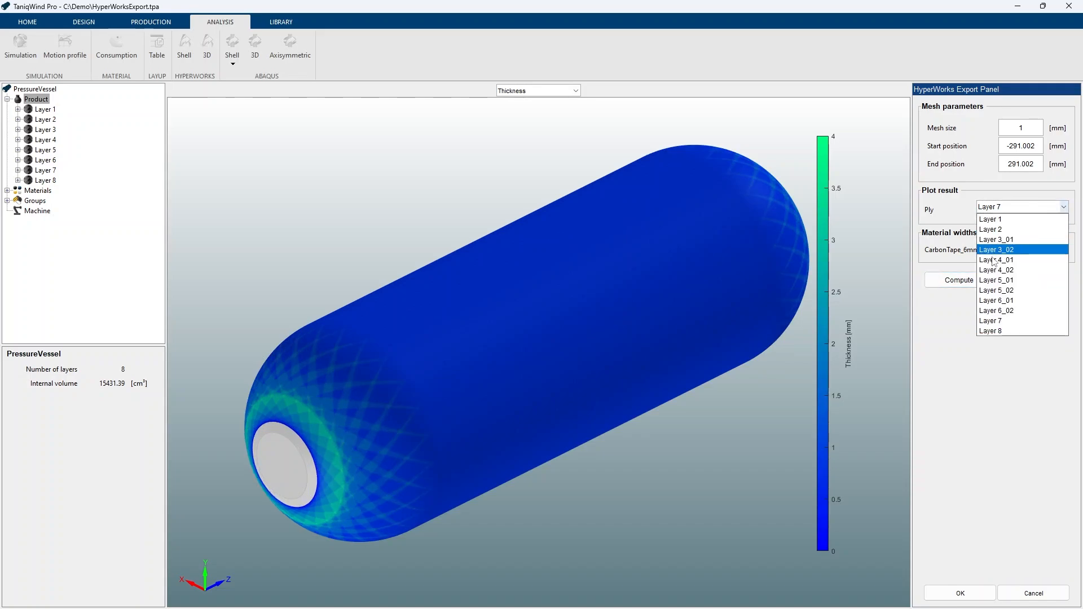
{"action": "left_click", "coordinate": [997, 331]}
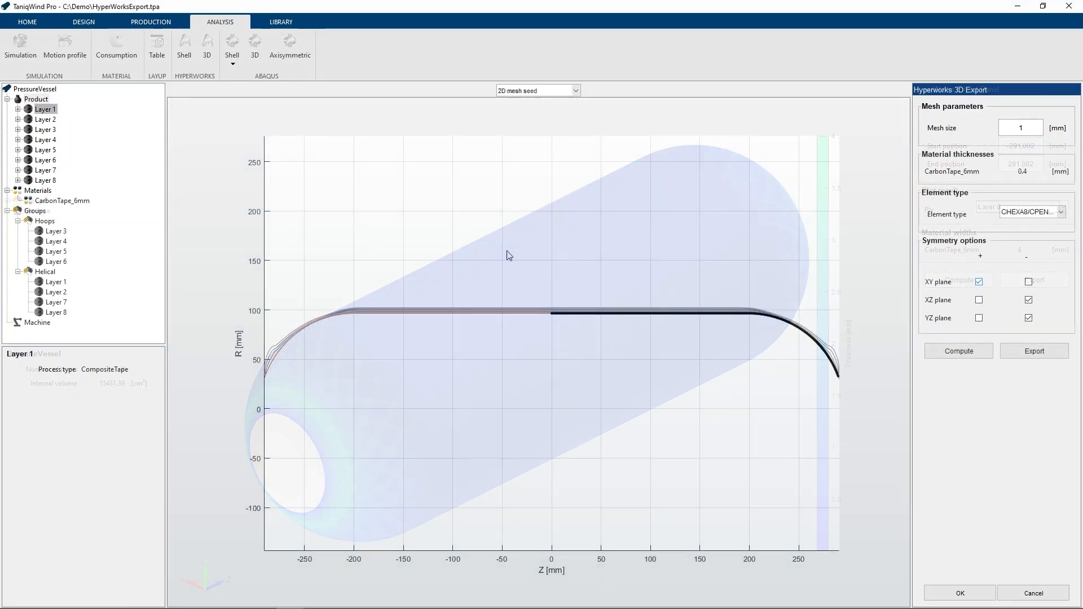
Check the 2D mesh seed around the vessel's dome and compute the solid model for the HyperWorks 3D export
{"action": "scroll", "coordinate": [744, 362], "scroll_direction": "up", "scroll_amount": 4}
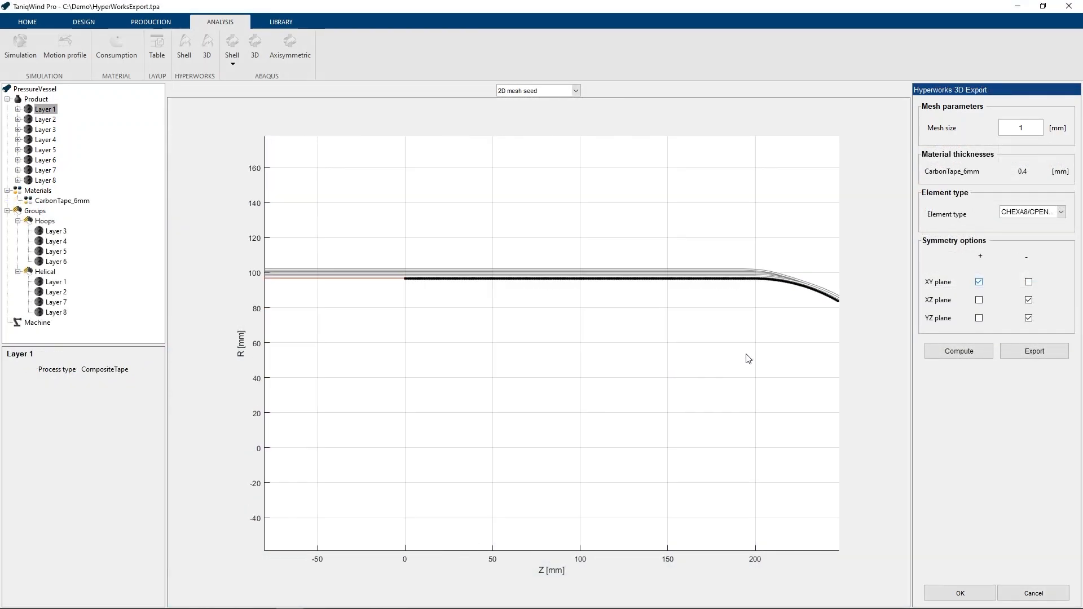
{"action": "right_click_drag", "start_coordinate": [759, 336], "coordinate": [529, 339]}
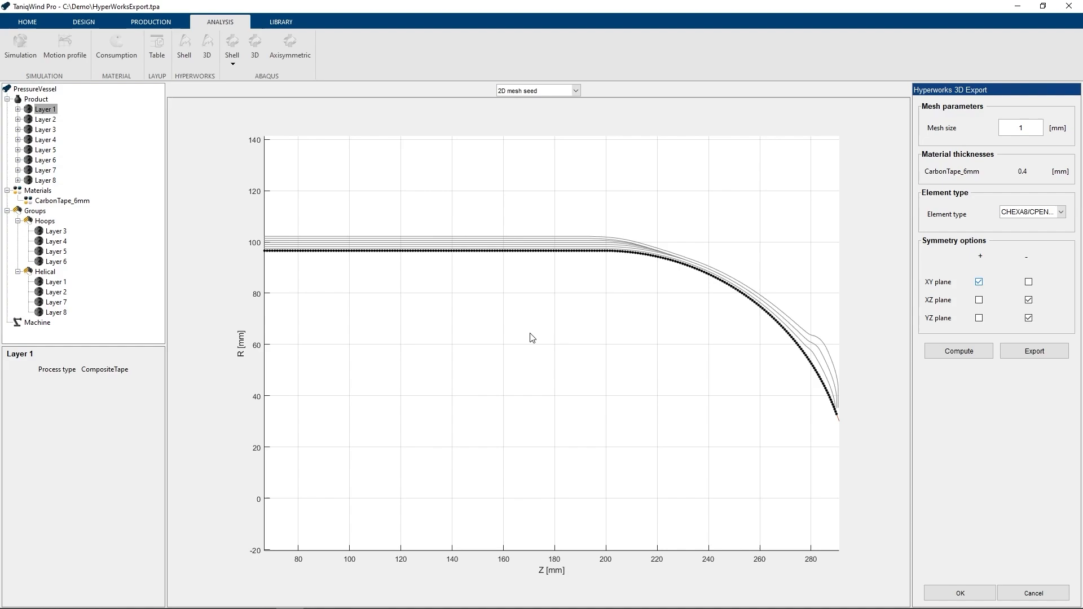
{"action": "left_click", "coordinate": [947, 352]}
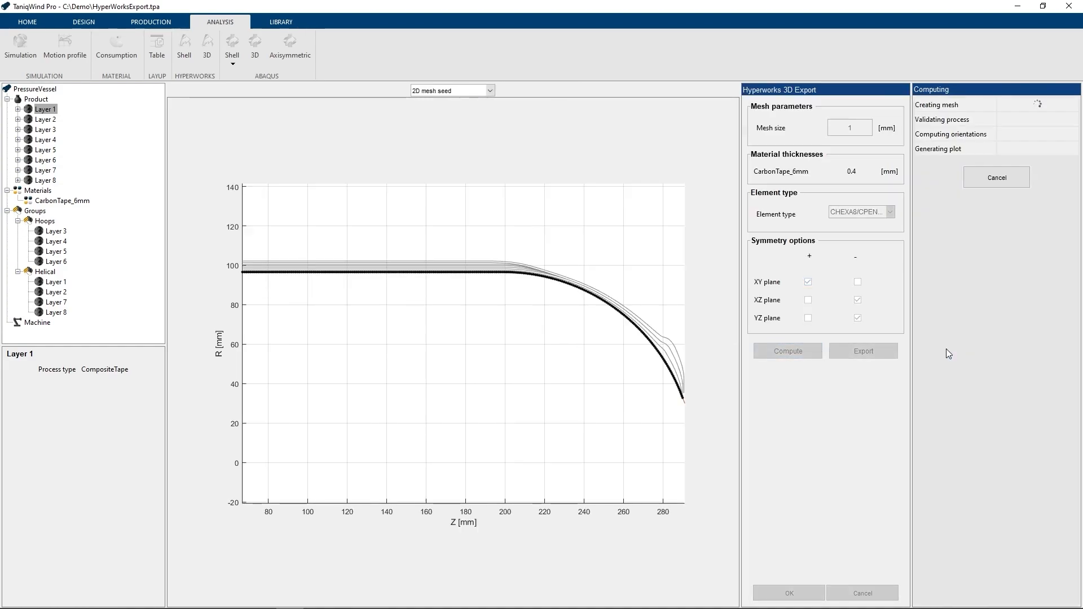